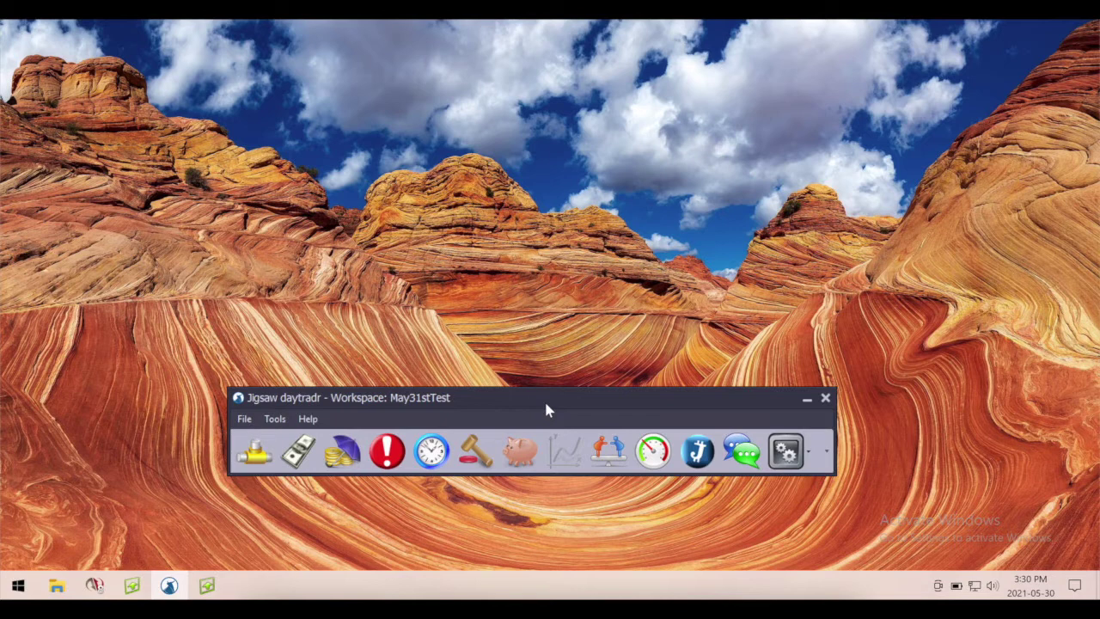
pyautogui.click(245, 421)
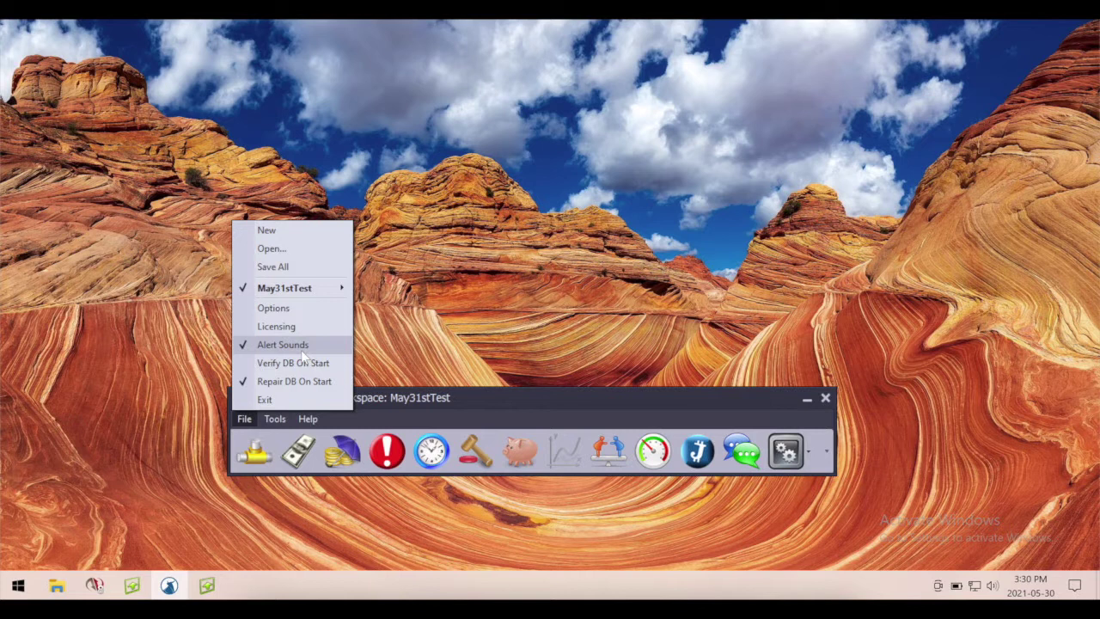
pyautogui.click(308, 419)
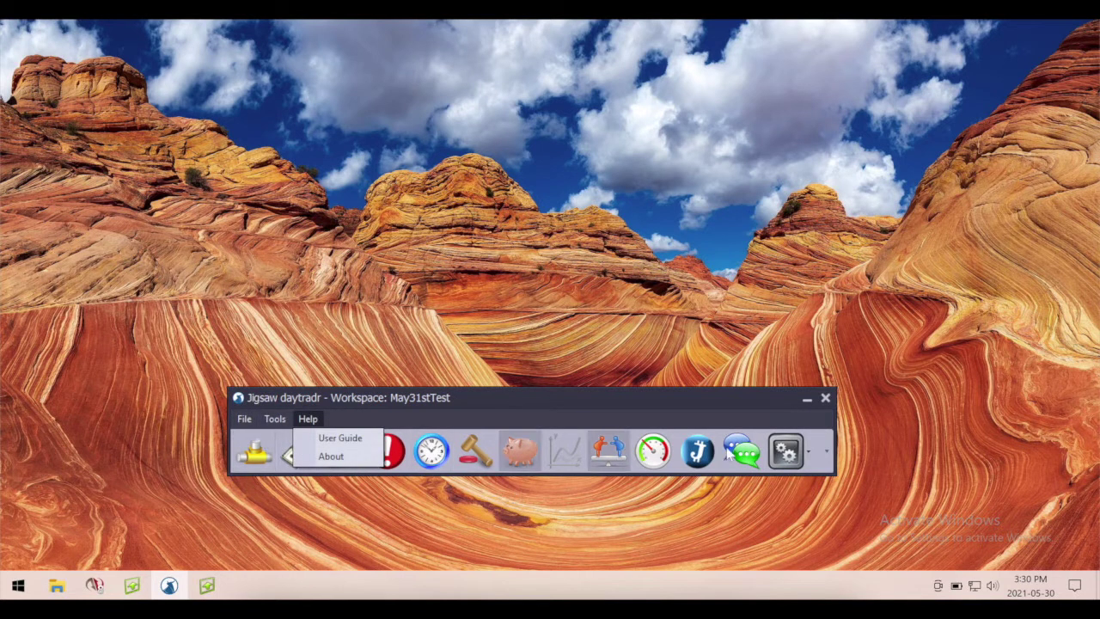
pyautogui.click(563, 397)
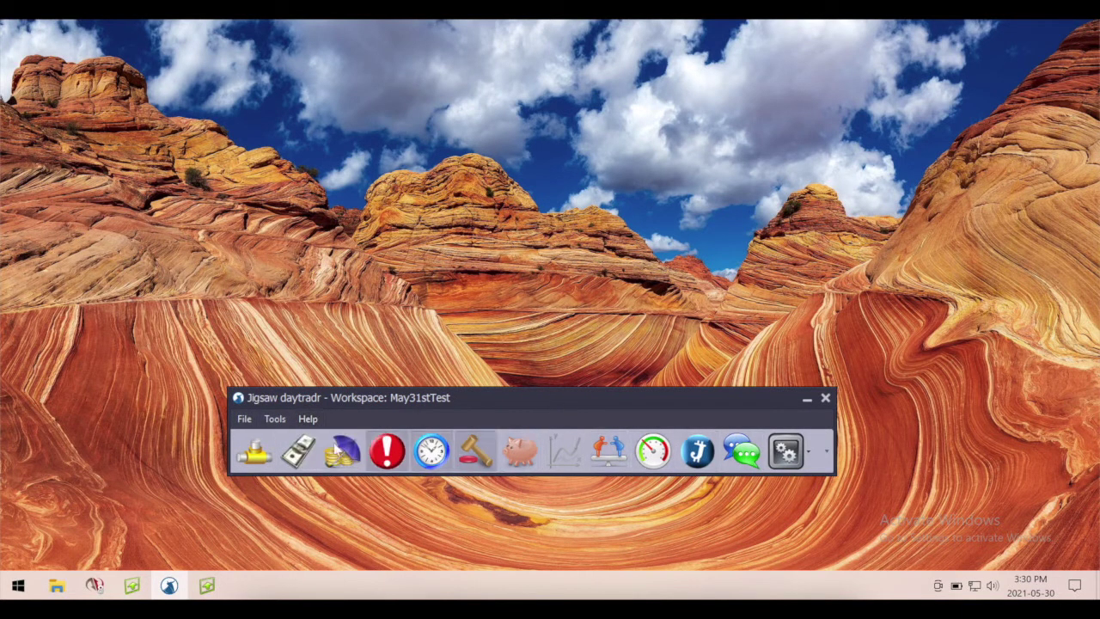
pyautogui.click(244, 420)
pyautogui.click(493, 394)
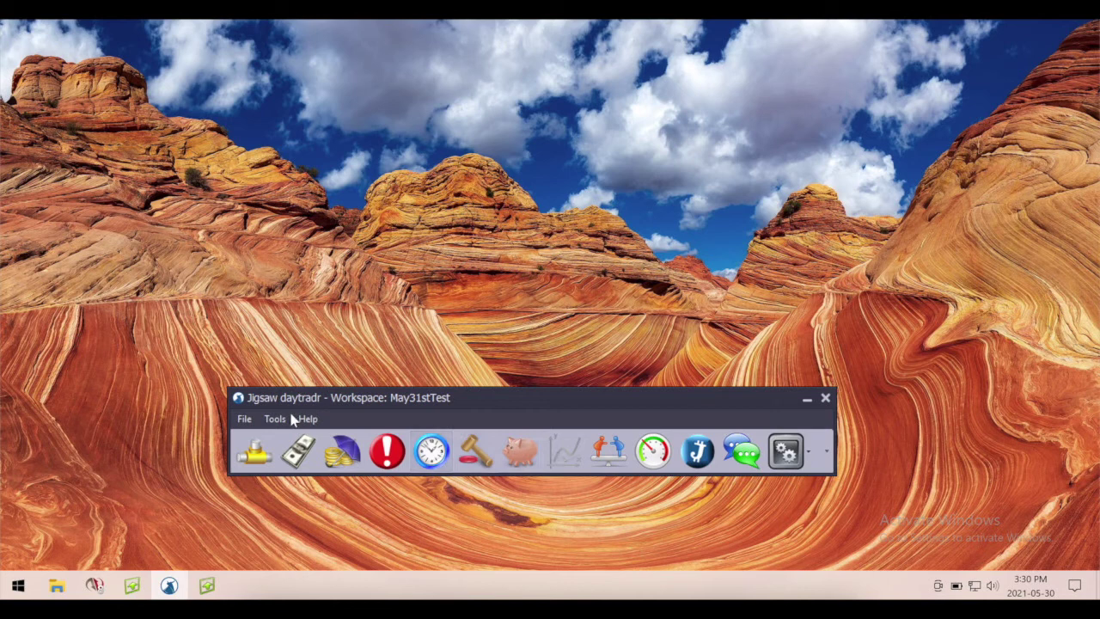
# Create a new workspace and save it as TestWorkspace in the Workspaces folder
pyautogui.click(245, 418)
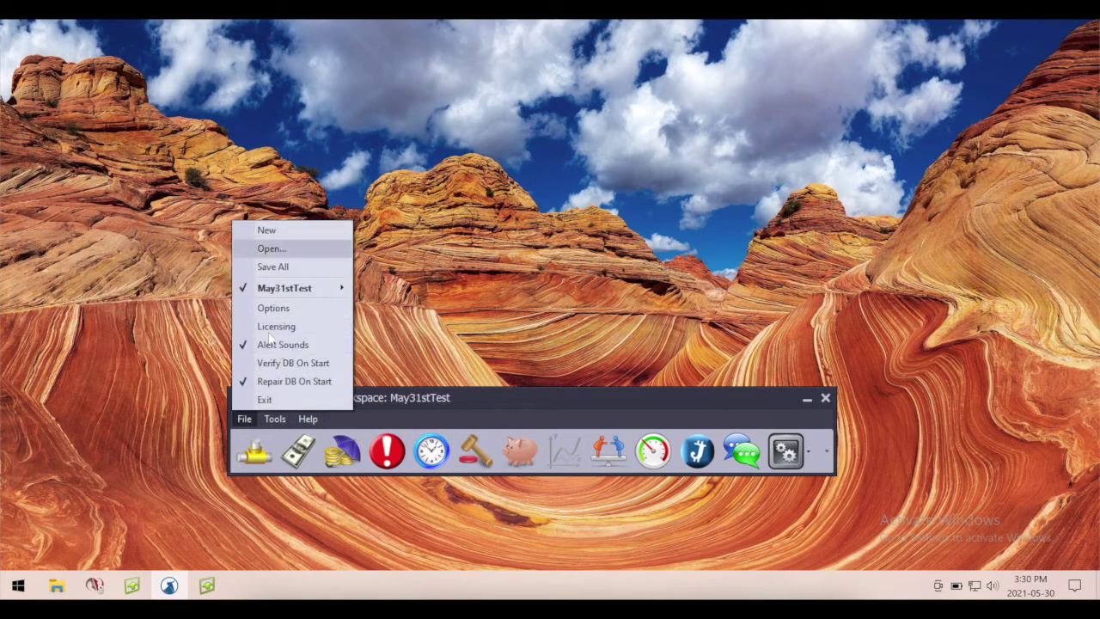
pyautogui.click(247, 419)
pyautogui.click(275, 419)
pyautogui.moveTo(245, 418)
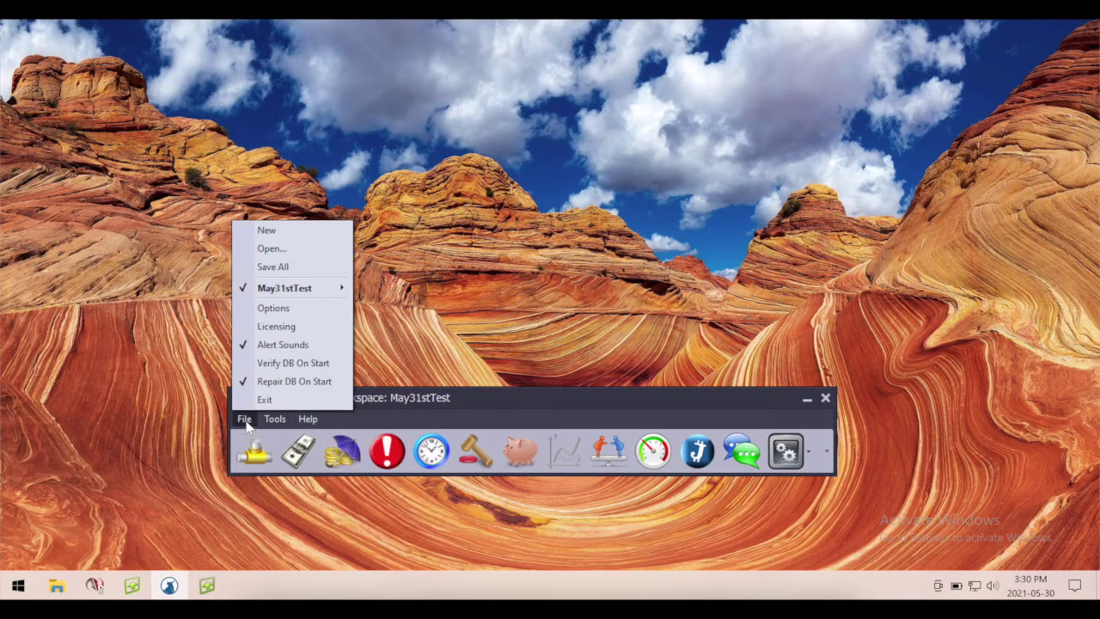
pyautogui.click(268, 230)
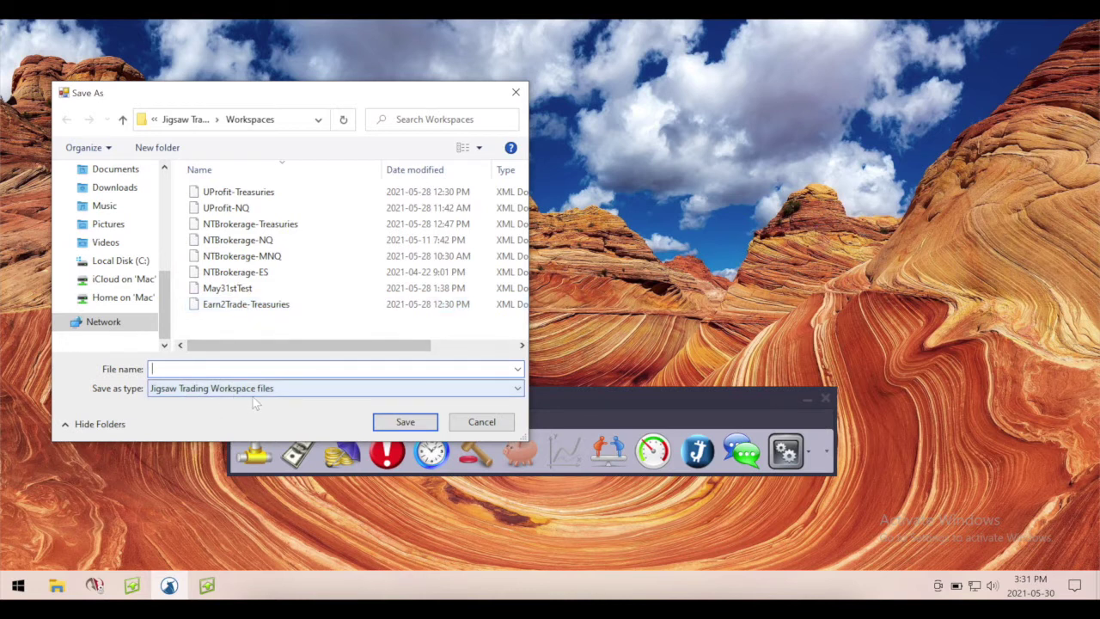
pyautogui.click(275, 370)
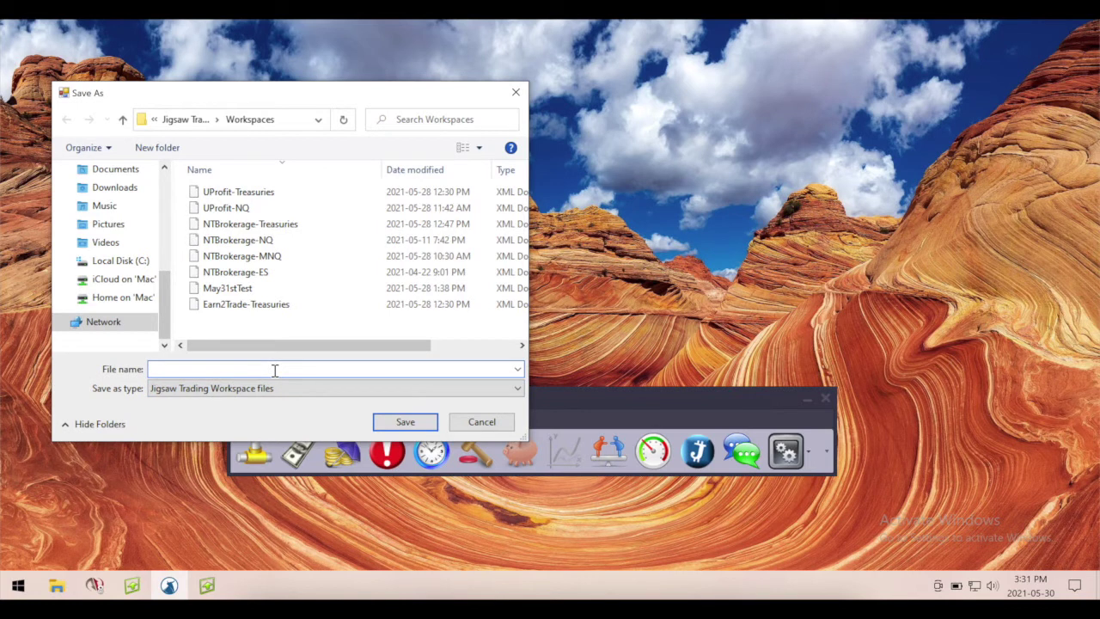
pyautogui.write('TestWro')
pyautogui.press('BackSpace')
pyautogui.press('BackSpace')
pyautogui.write('orkspace')
pyautogui.click(430, 420)
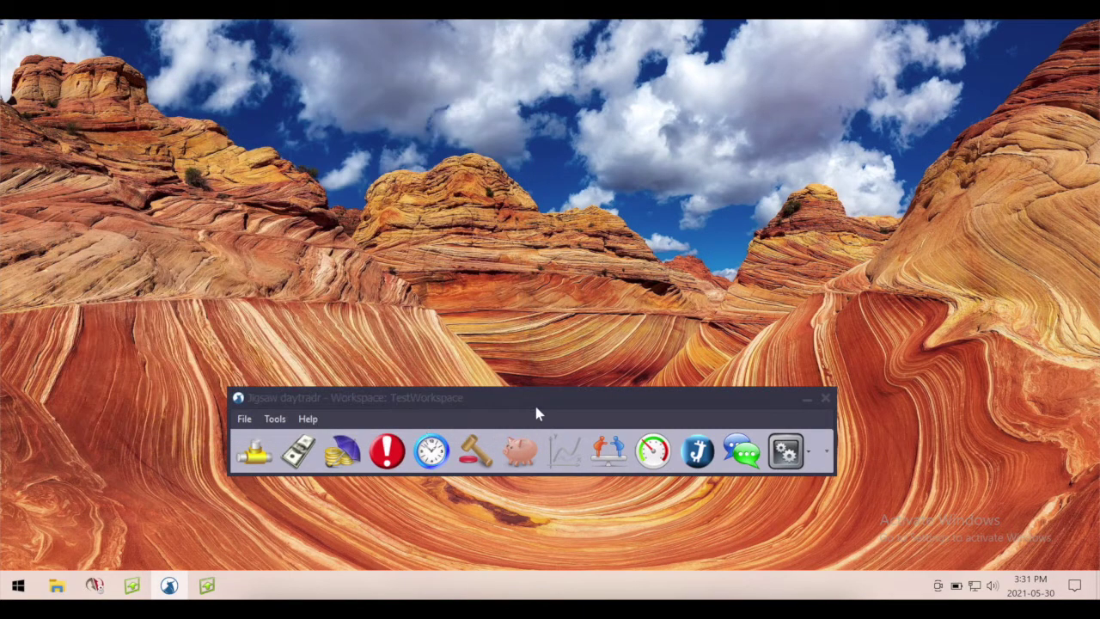
pyautogui.click(534, 402)
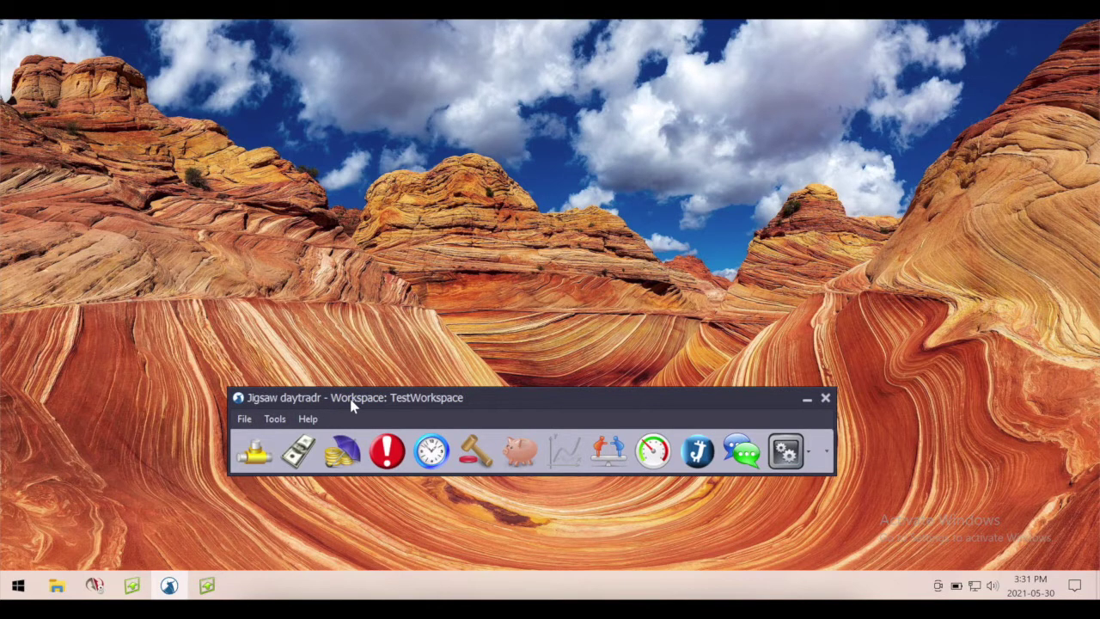
# Close the May31stTest workspace while keeping TestWorkspace open
pyautogui.click(247, 422)
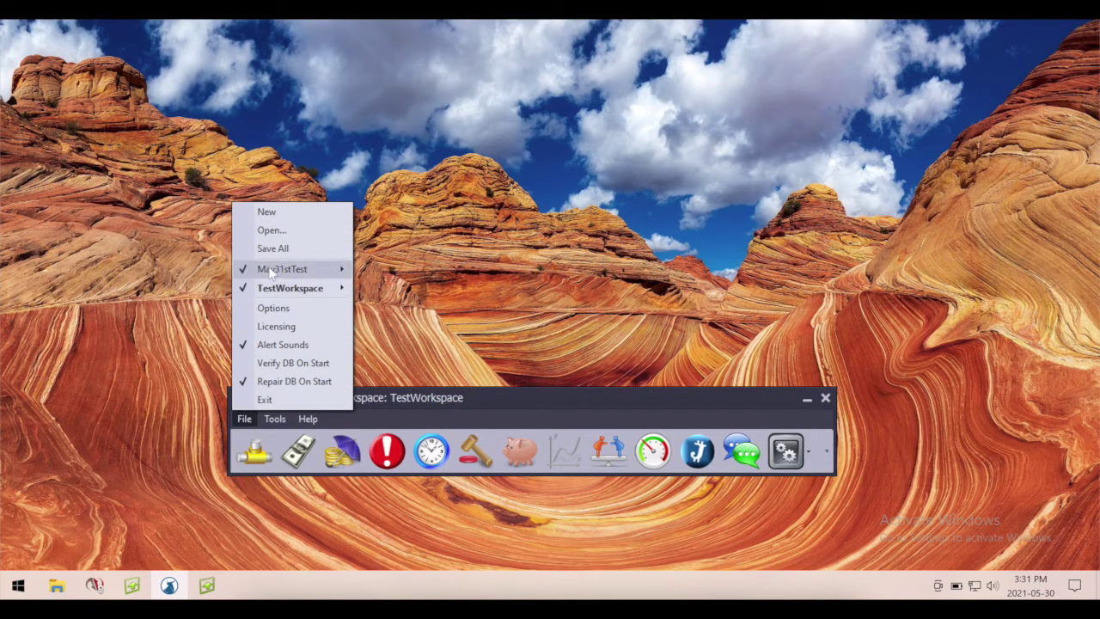
pyautogui.moveTo(270, 289)
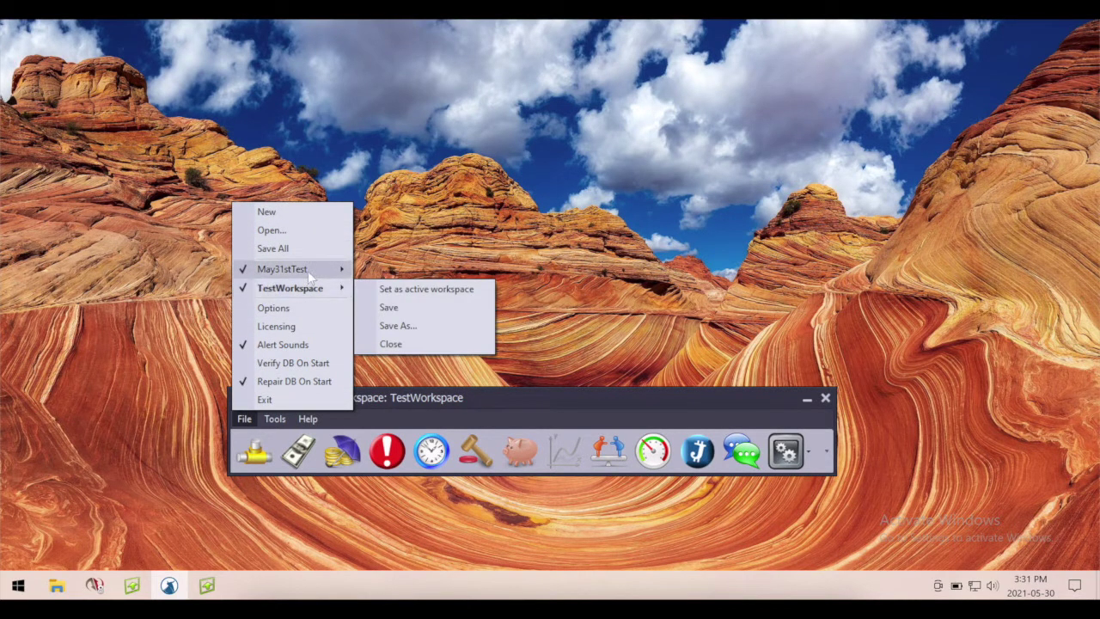
pyautogui.moveTo(315, 275)
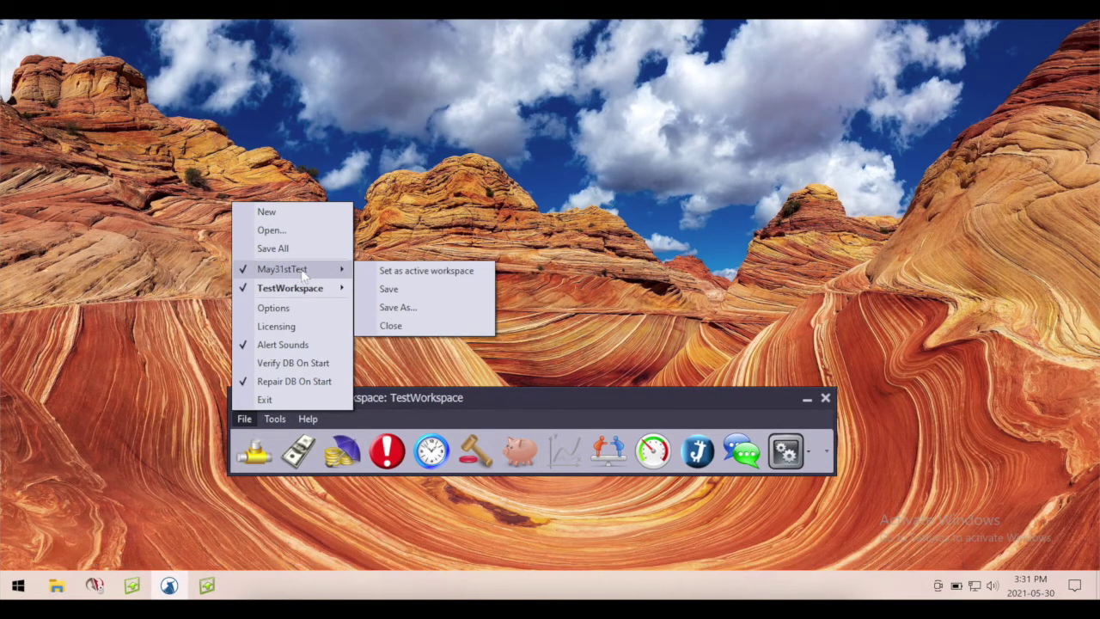
pyautogui.click(402, 325)
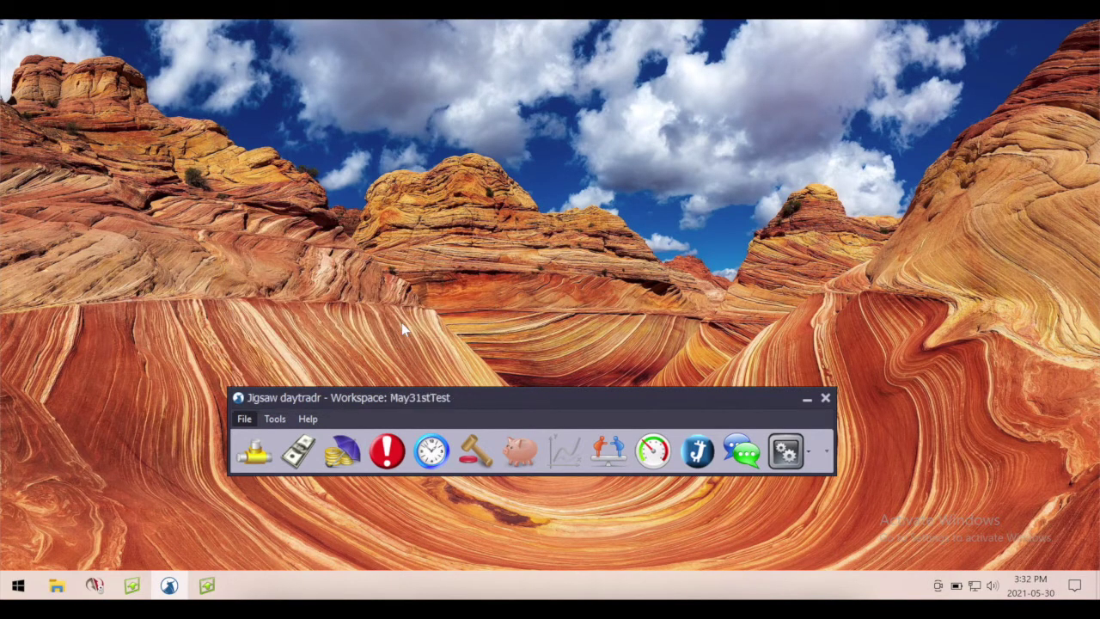
# Reopen the saved May31stTest workspace from the Workspaces folder
pyautogui.click(244, 419)
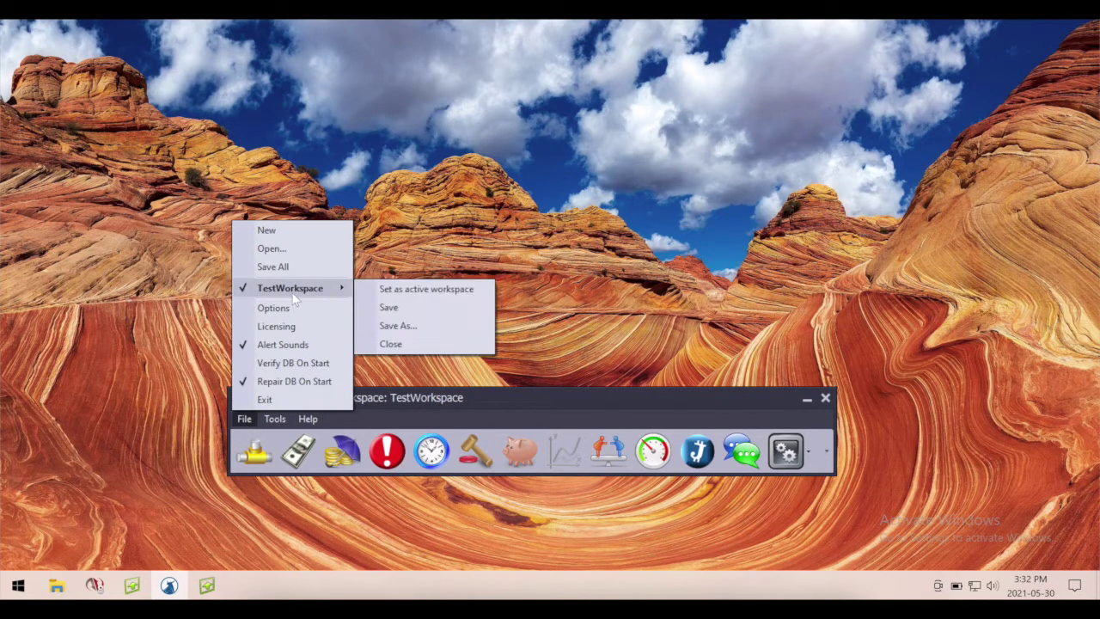
pyautogui.click(265, 248)
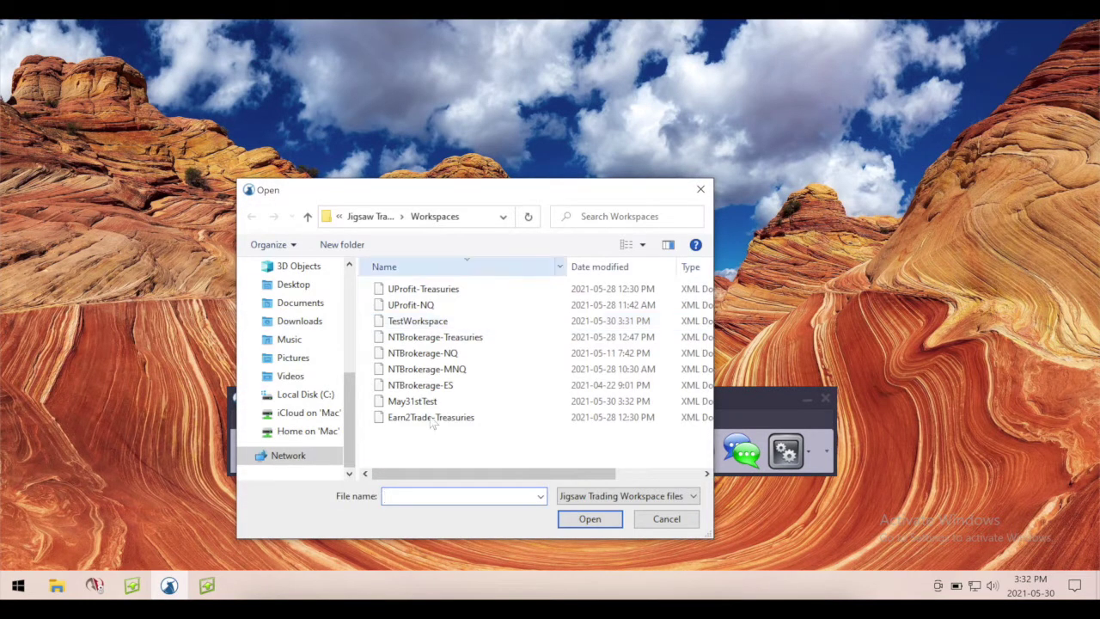
pyautogui.click(432, 402)
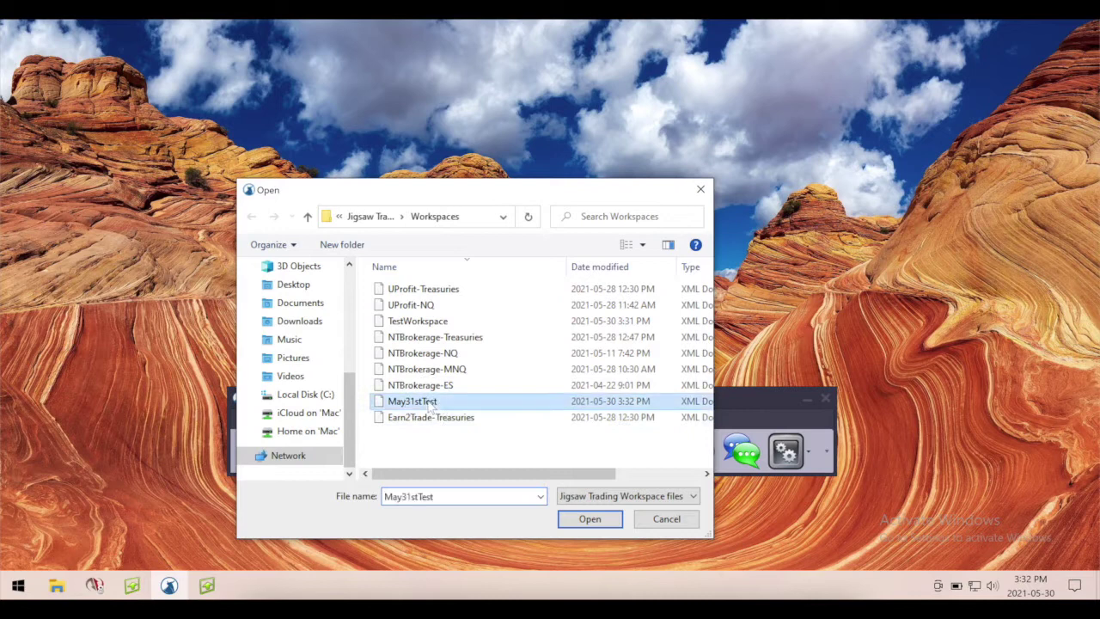
pyautogui.click(609, 521)
# Try toggling the visibility of both open workspaces, ending with TestWorkspace shown and May31stTest hidden
pyautogui.click(244, 419)
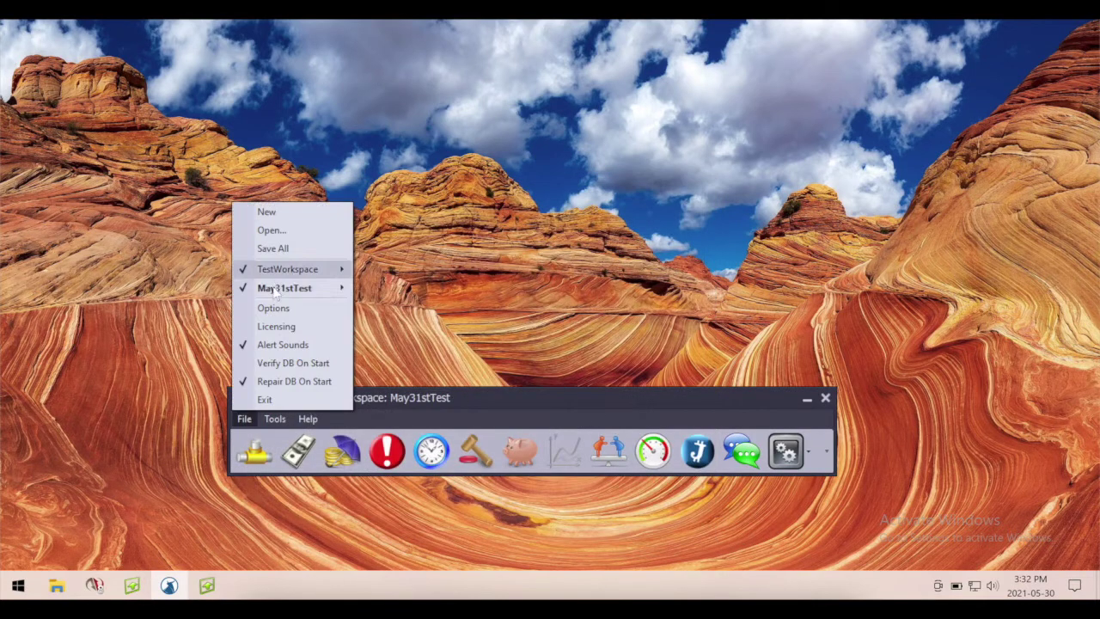
pyautogui.moveTo(275, 292)
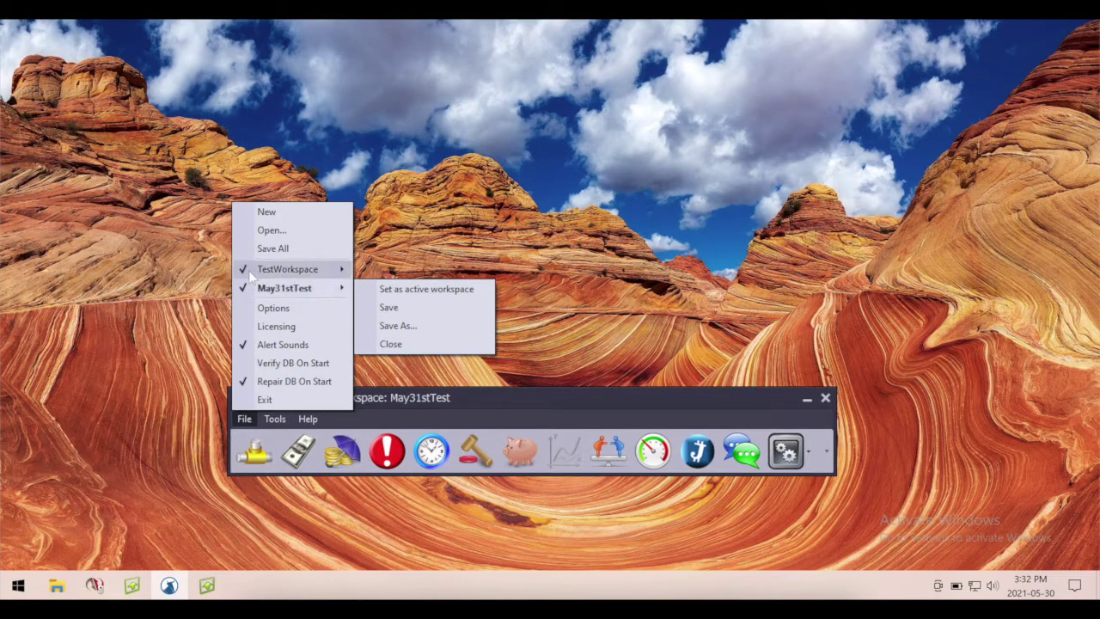
pyautogui.moveTo(248, 270)
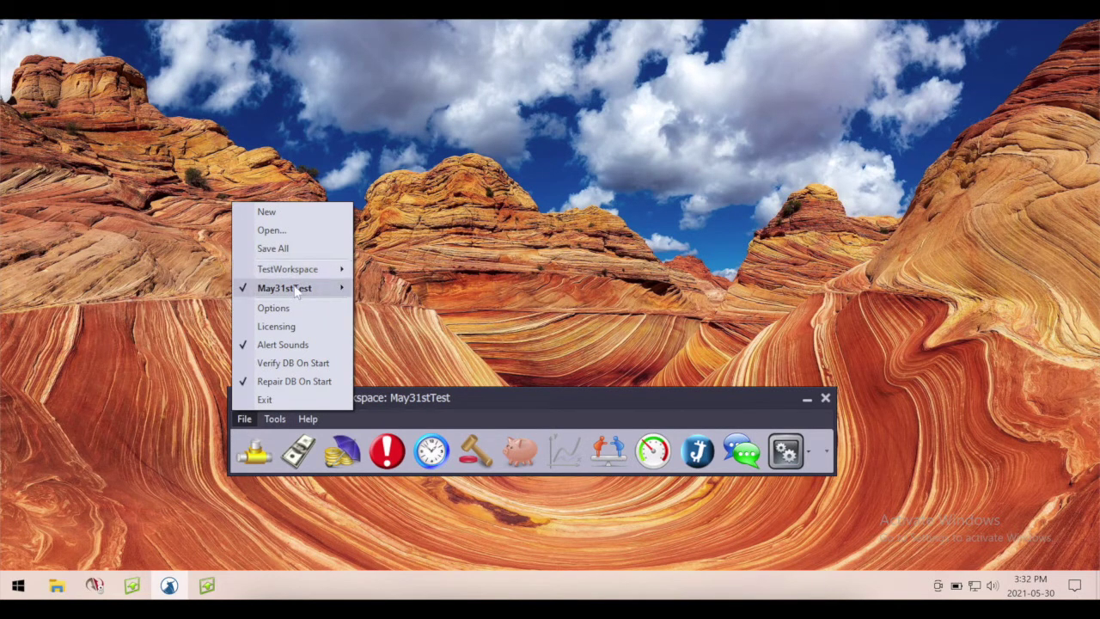
pyautogui.moveTo(298, 271)
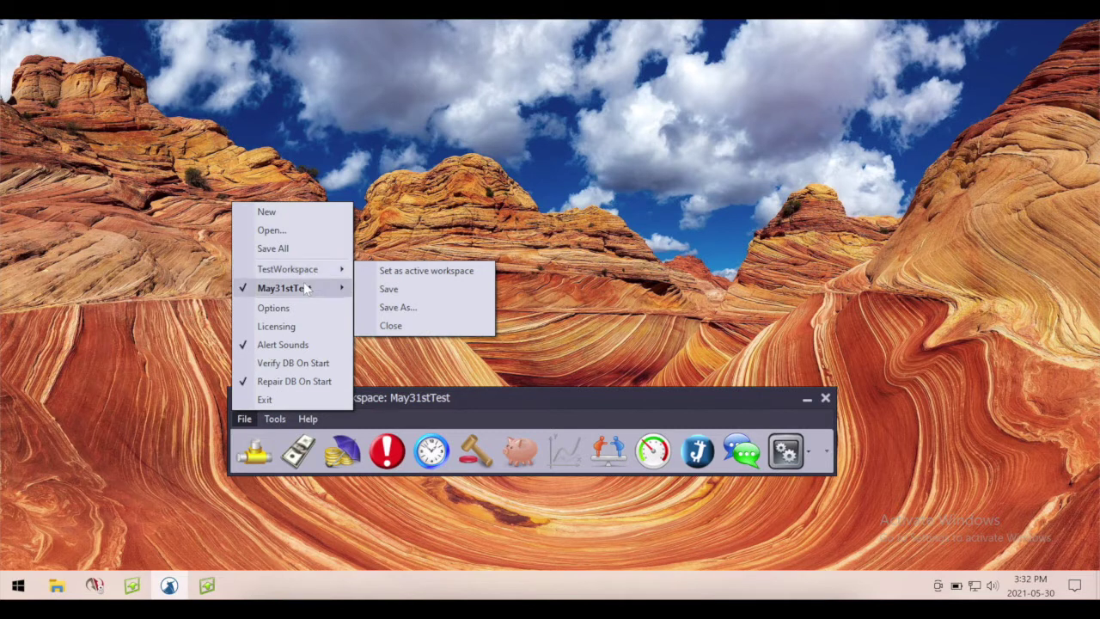
pyautogui.moveTo(305, 289)
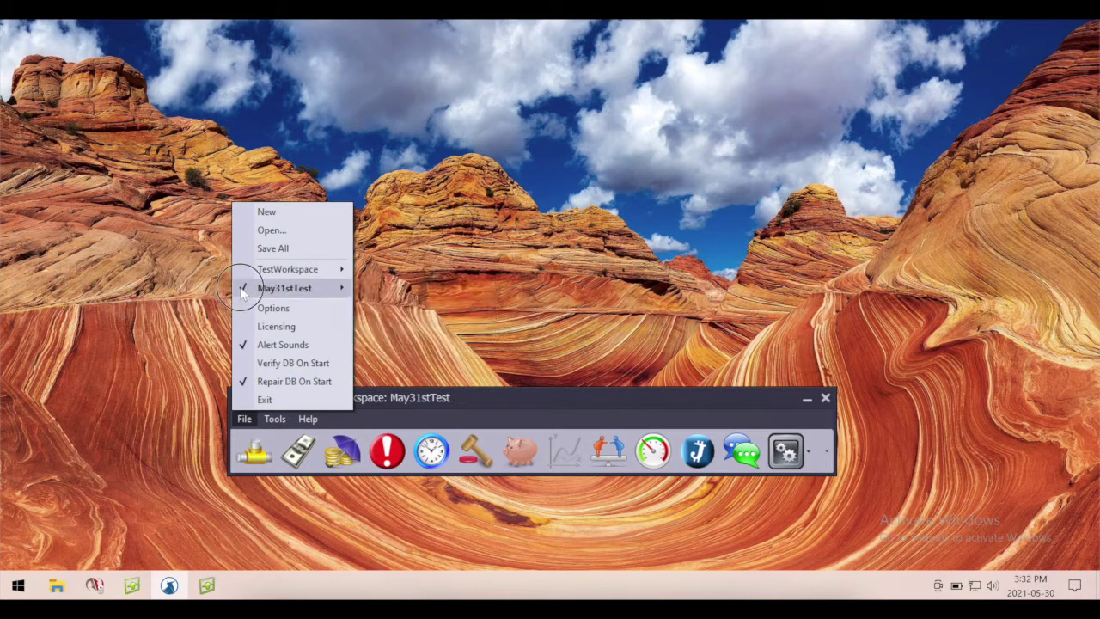
pyautogui.moveTo(242, 273)
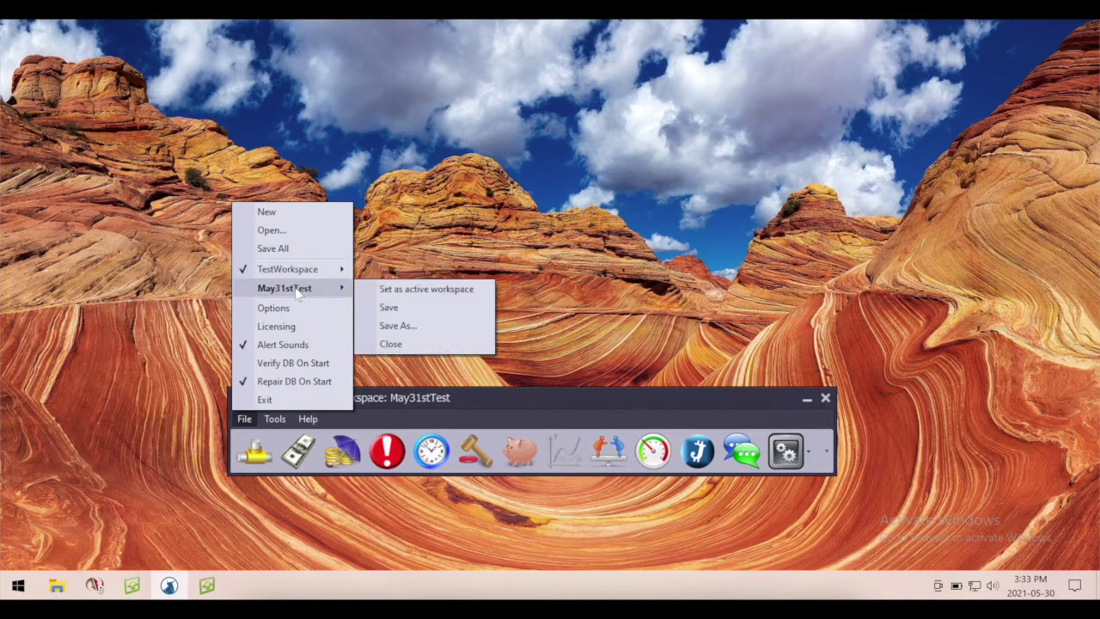
# Set TestWorkspace as the active workspace and check it in the list of open workspaces
pyautogui.moveTo(296, 269)
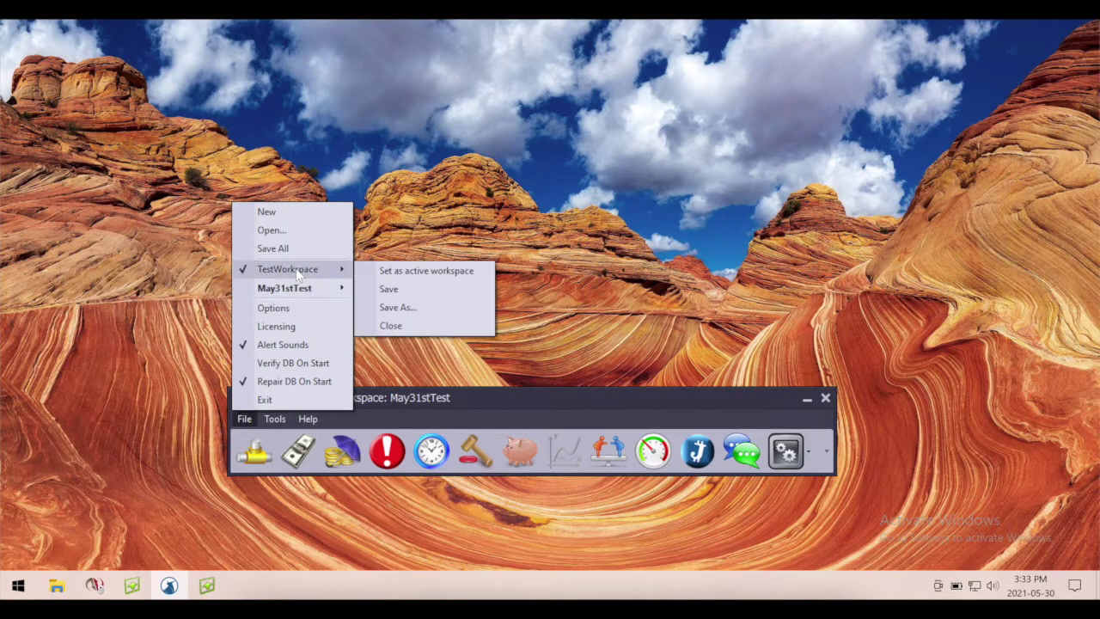
pyautogui.click(410, 275)
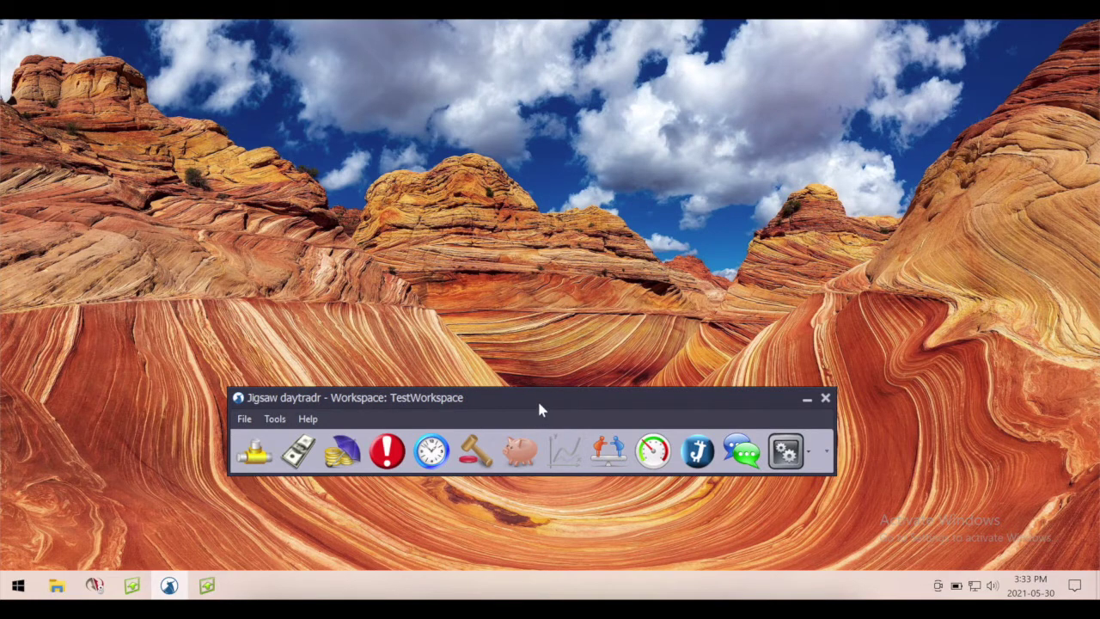
pyautogui.click(245, 419)
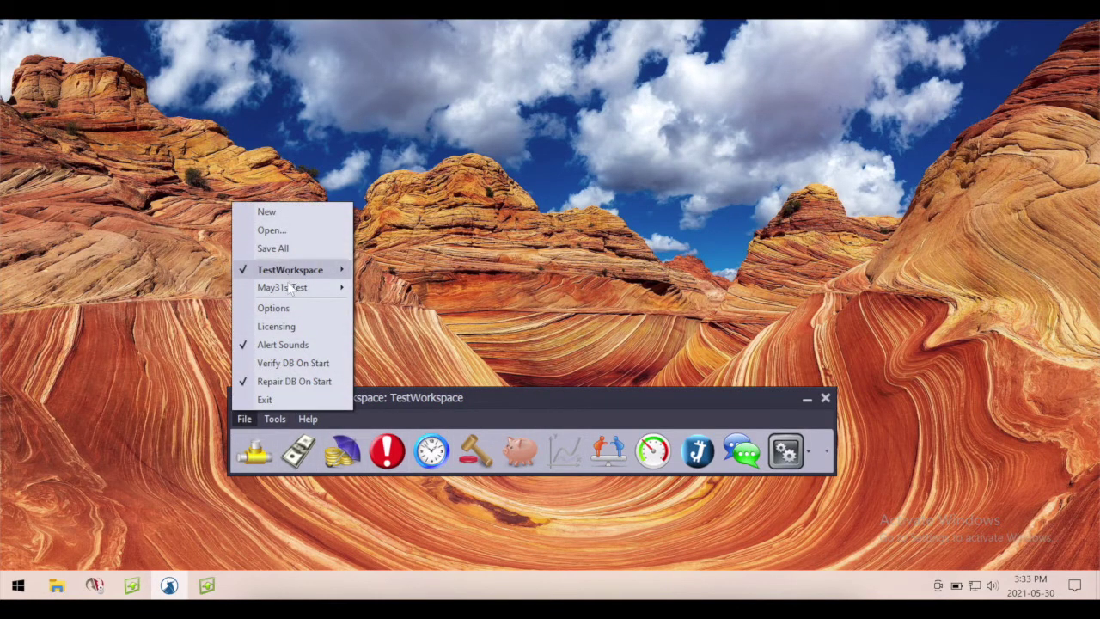
pyautogui.moveTo(290, 288)
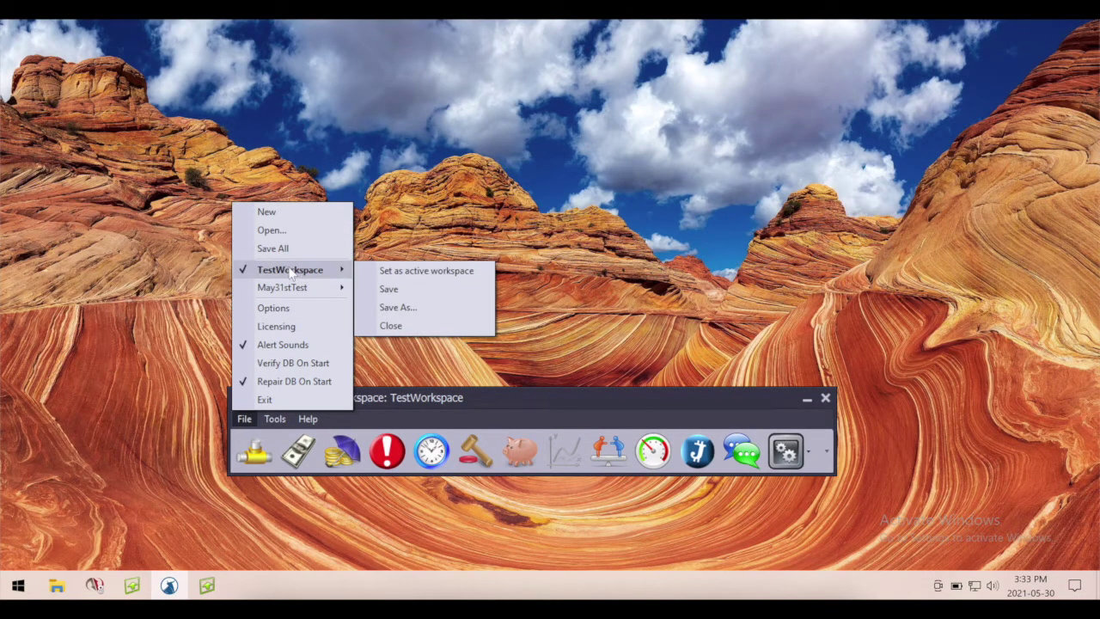
pyautogui.click(569, 401)
# Move the main toolbar window further down the desktop and open a Depth & Sales window for the futures symbol NQM21
pyautogui.moveTo(464, 402); pyautogui.dragTo(485, 460)
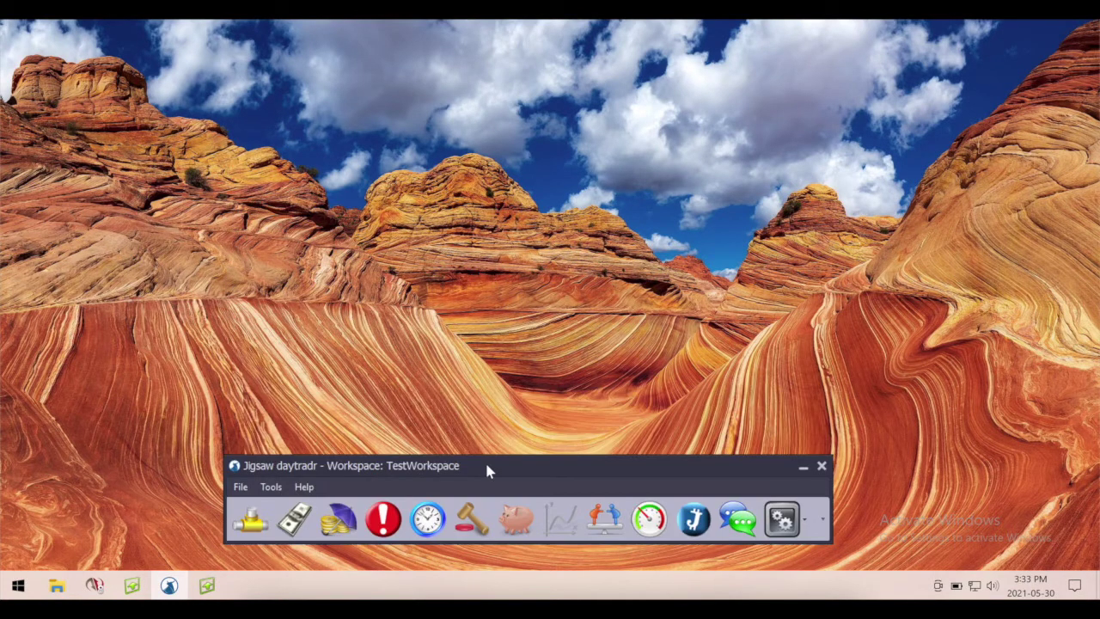
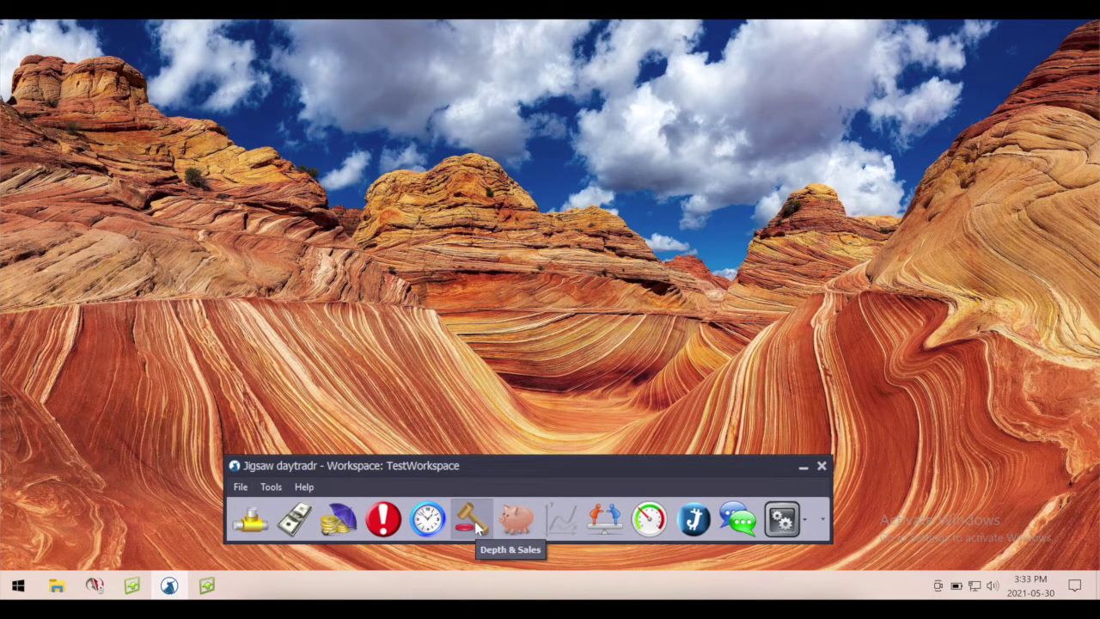
pyautogui.click(477, 523)
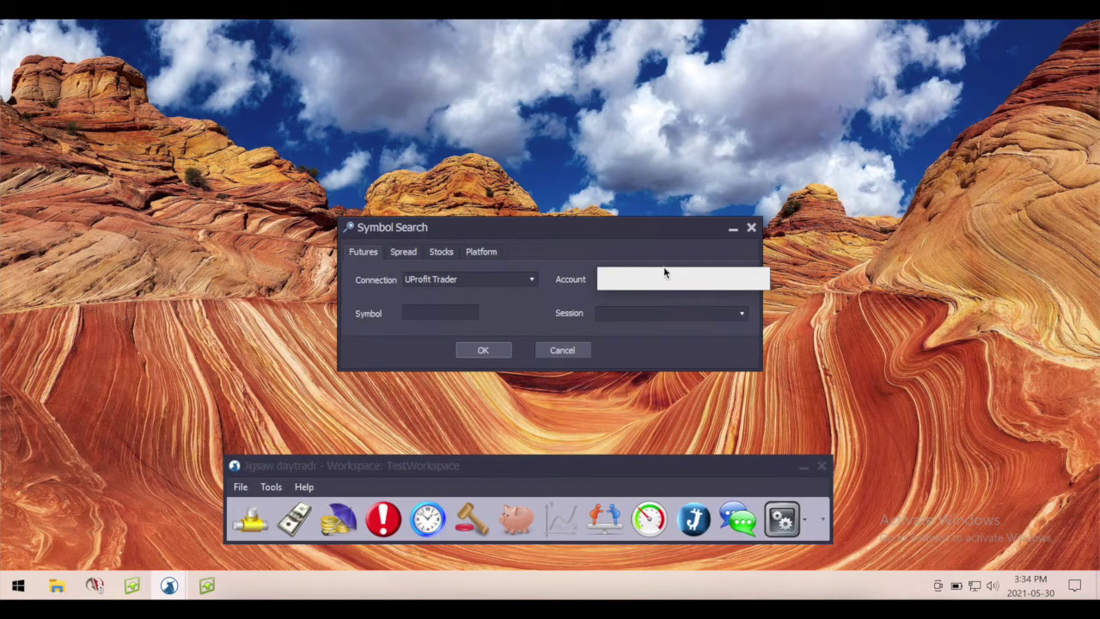
pyautogui.click(462, 313)
pyautogui.write('nqm')
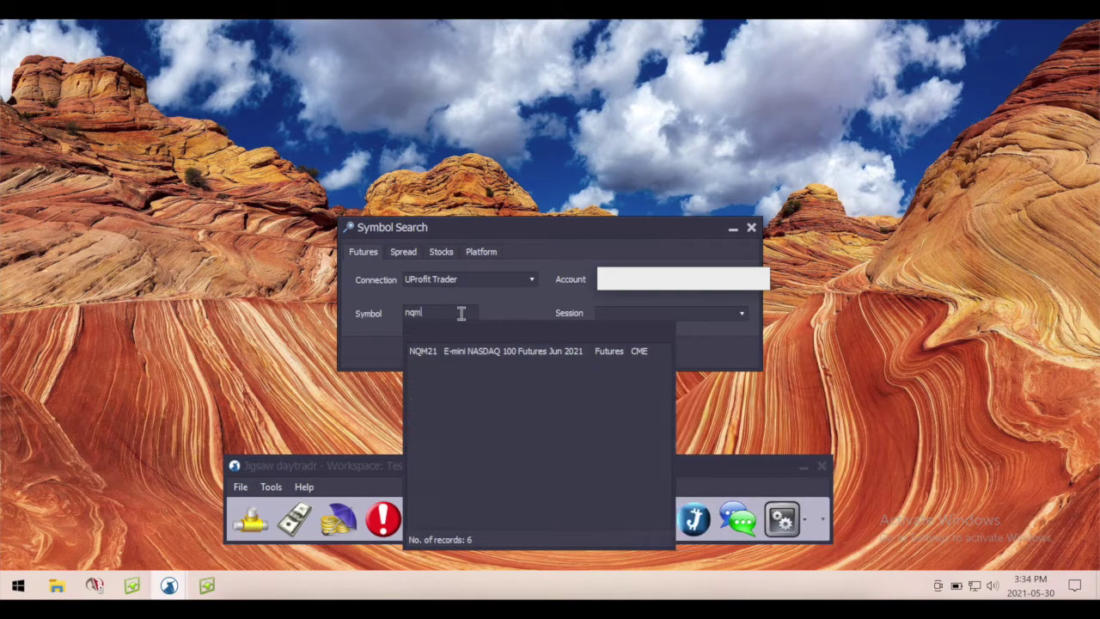
pyautogui.click(438, 350)
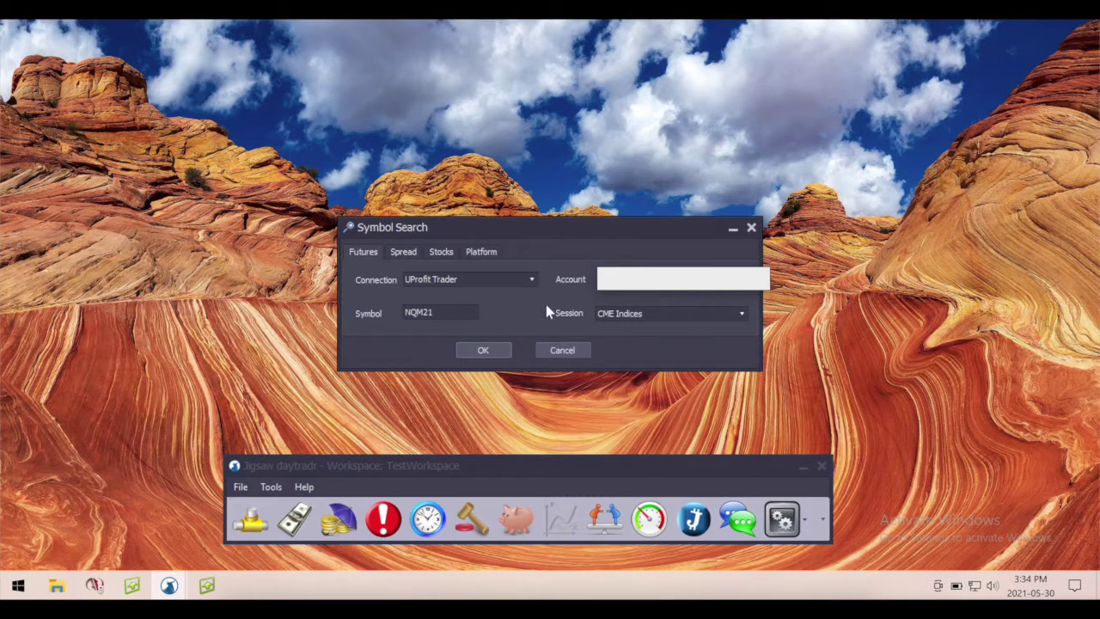
pyautogui.click(491, 358)
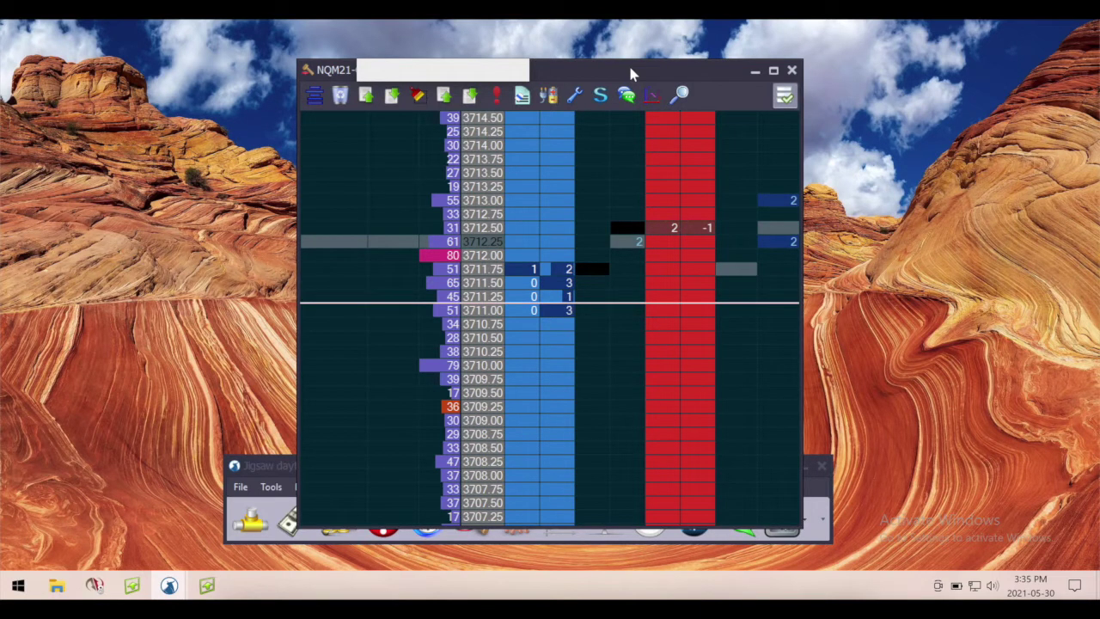
# Open a Reconstructed Tape window for the futures symbol NQM21 in TestWorkspace
pyautogui.click(275, 469)
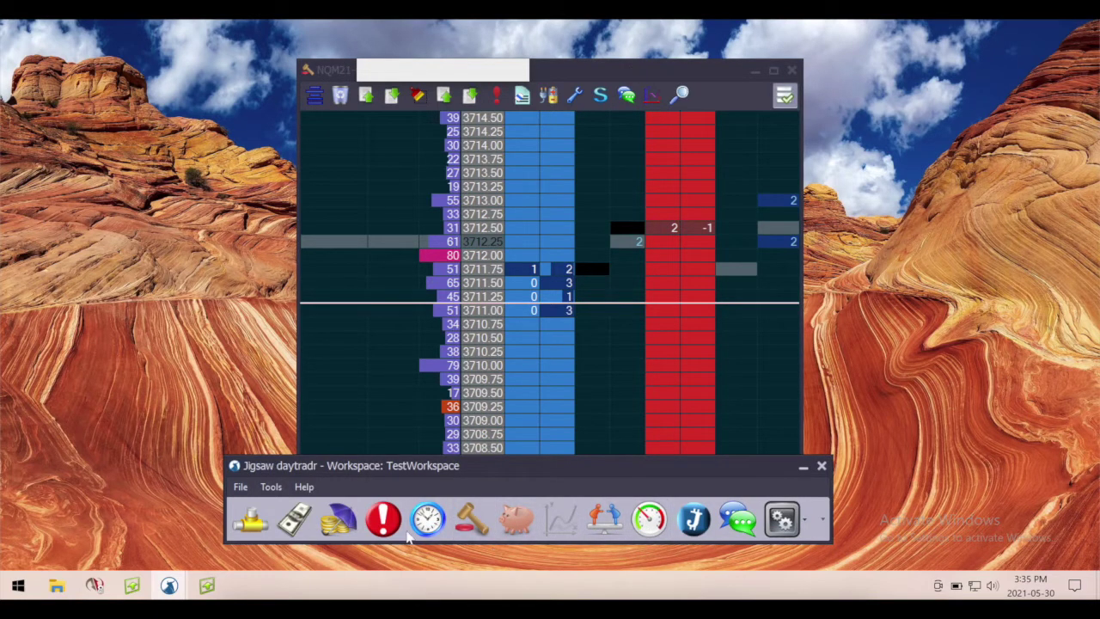
pyautogui.click(518, 526)
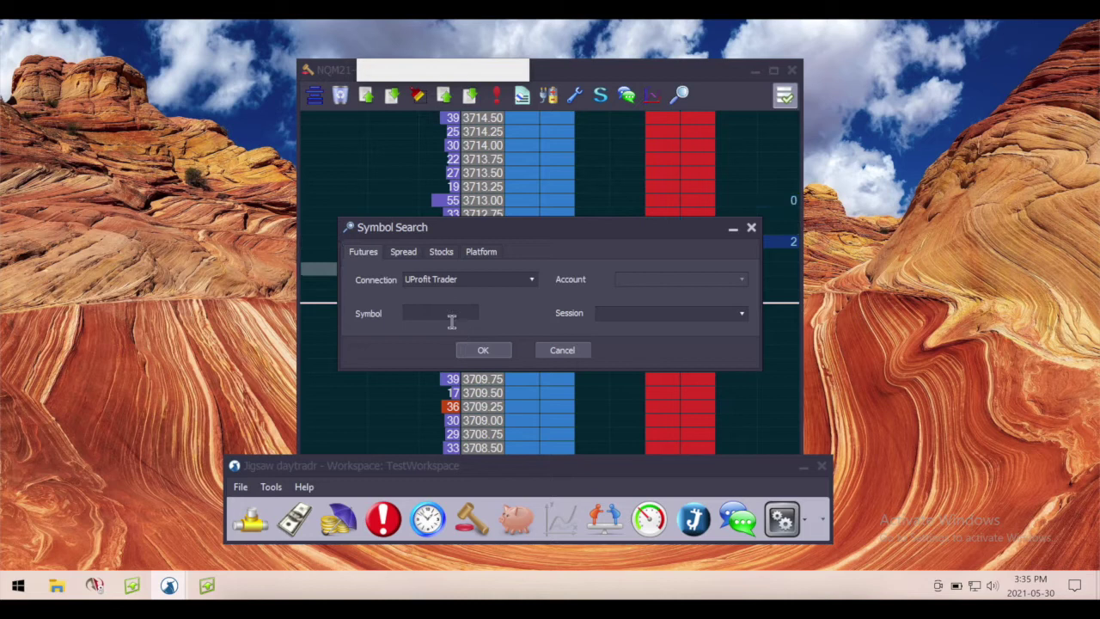
pyautogui.click(420, 313)
pyautogui.write('nqm')
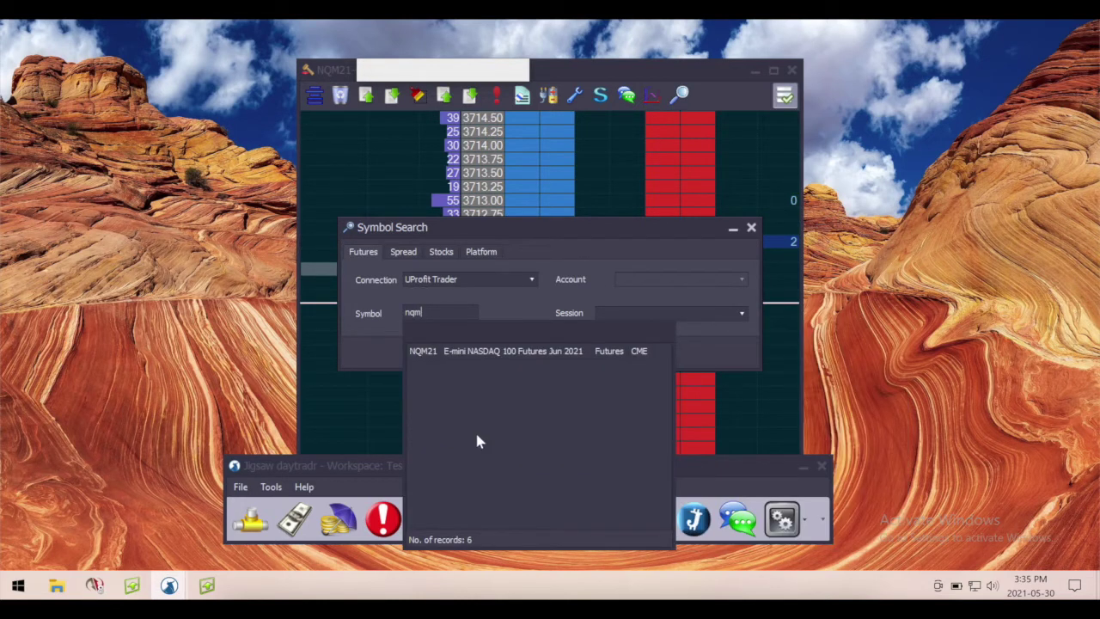
pyautogui.click(477, 351)
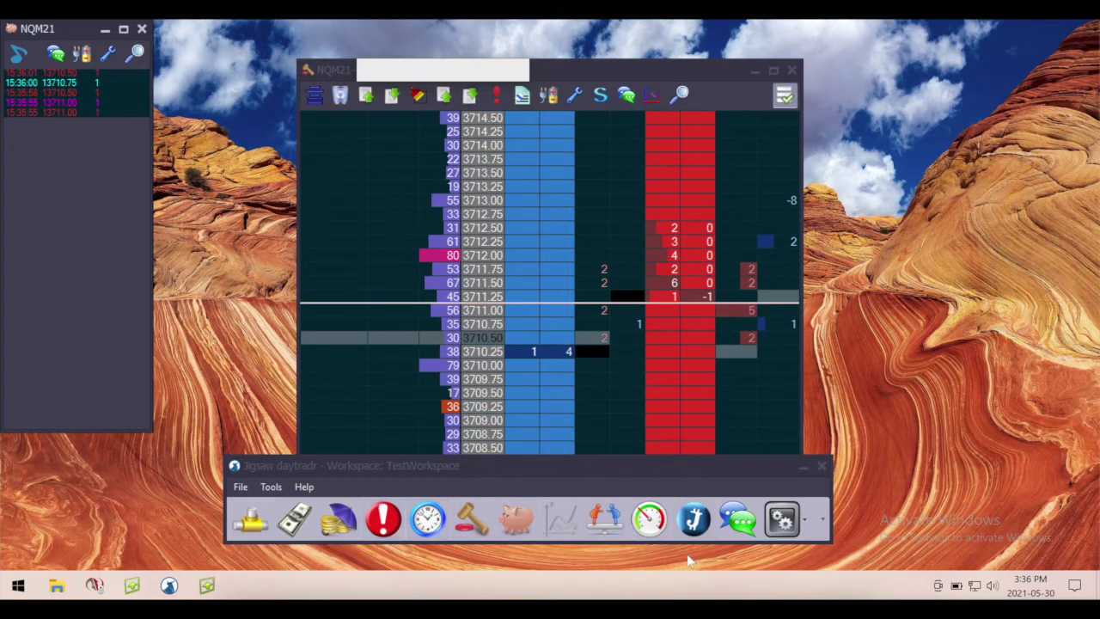
# Add a POT gauge for the futures symbol NQM21 to TestWorkspace
pyautogui.click(656, 529)
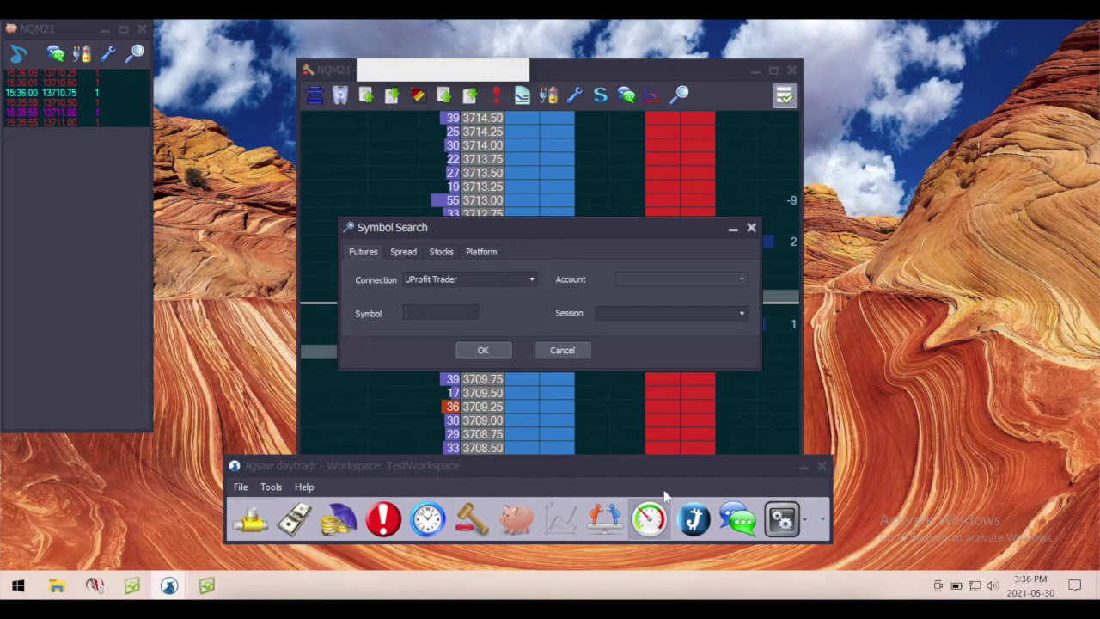
pyautogui.write('nqm')
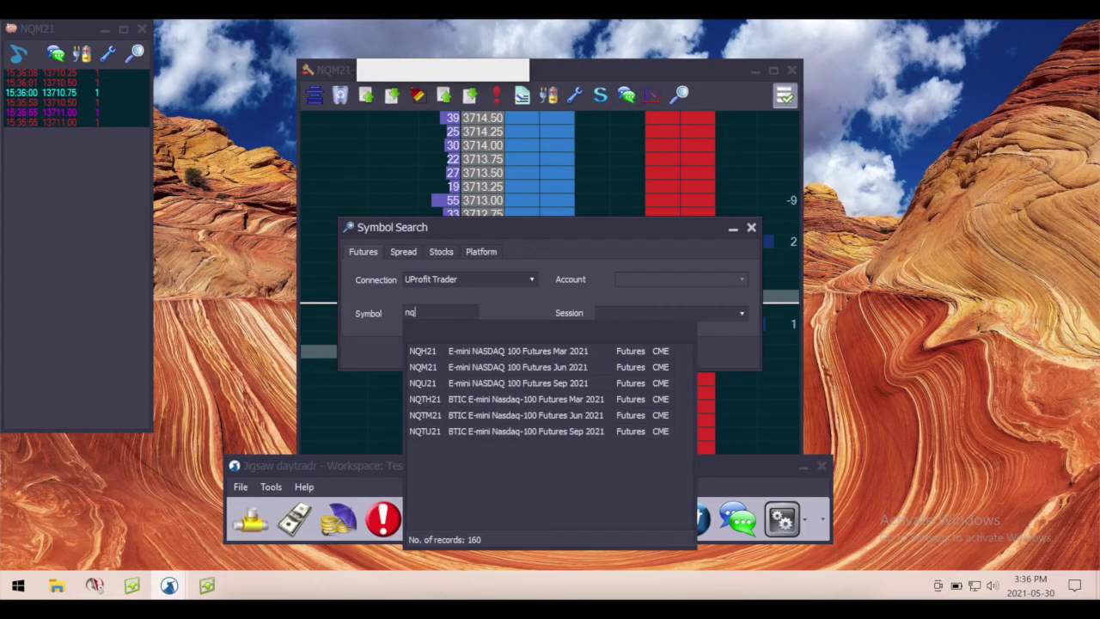
pyautogui.click(430, 351)
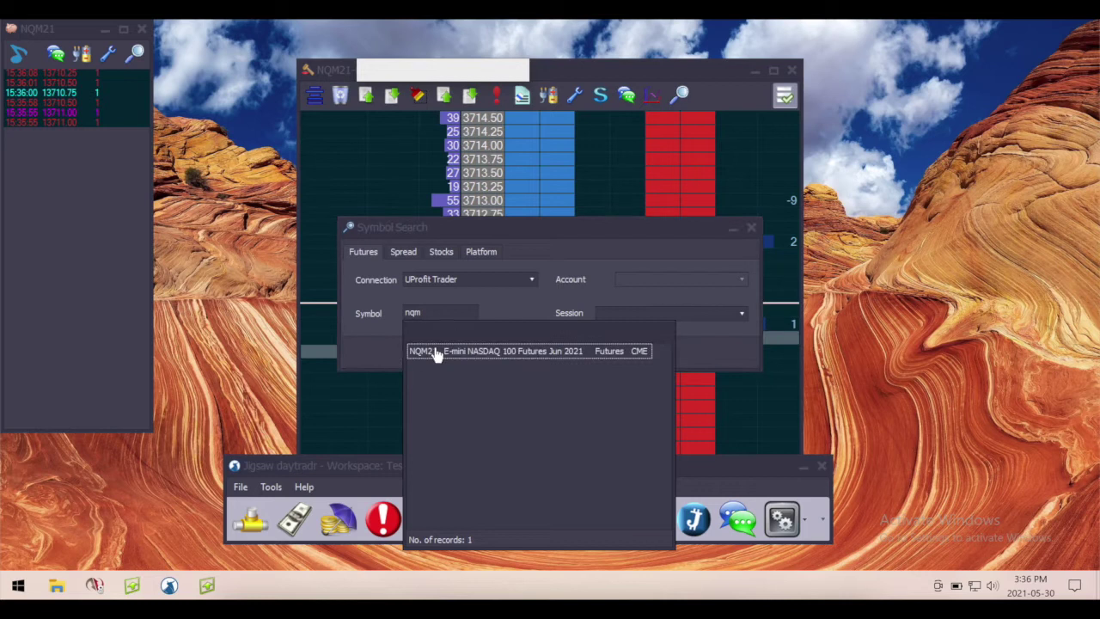
pyautogui.click(450, 351)
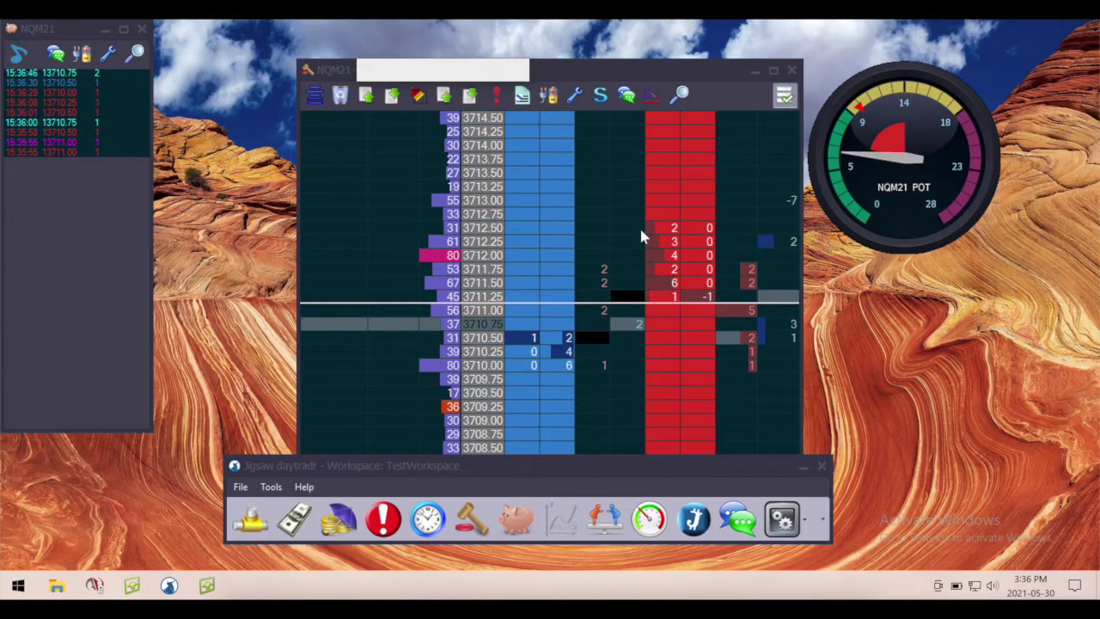
# Arrange the desktop with the POT gauge beside the main toolbar and the NQM21 tape window directly left of the Depth & Sales window
pyautogui.moveTo(882, 103)
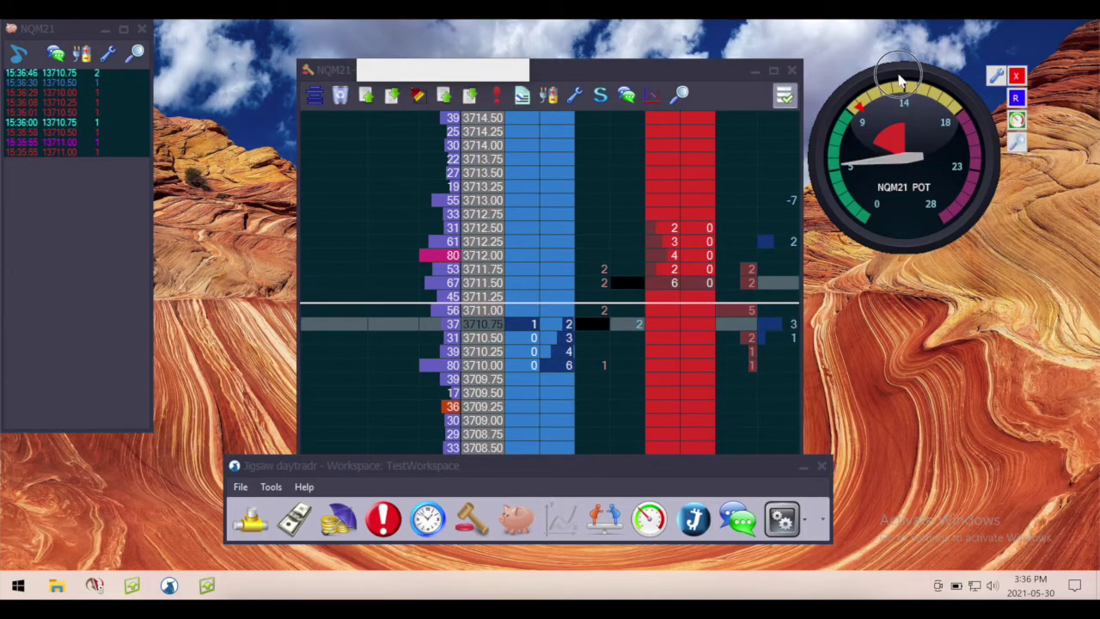
pyautogui.moveTo(901, 80); pyautogui.dragTo(971, 348)
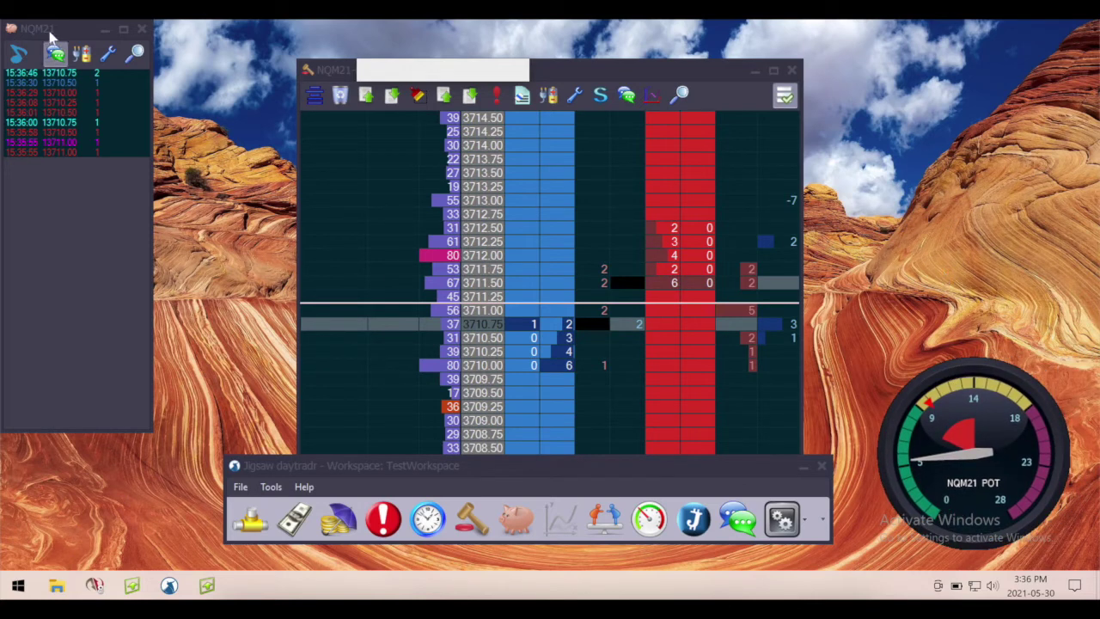
pyautogui.moveTo(49, 30); pyautogui.dragTo(559, 19)
pyautogui.doubleClick(537, 23)
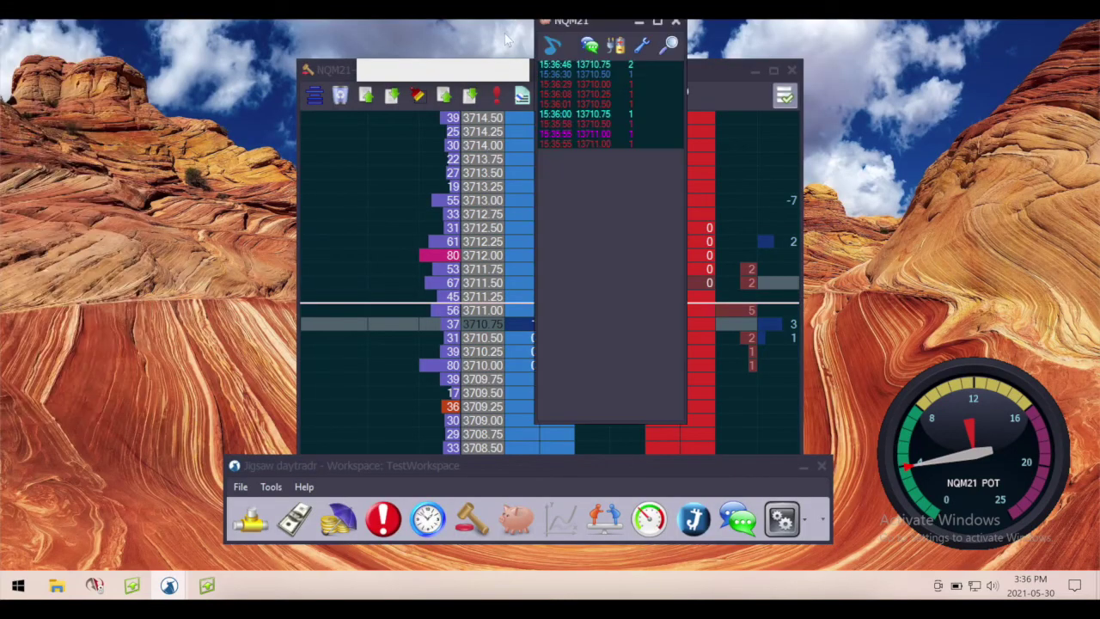
pyautogui.doubleClick(599, 32)
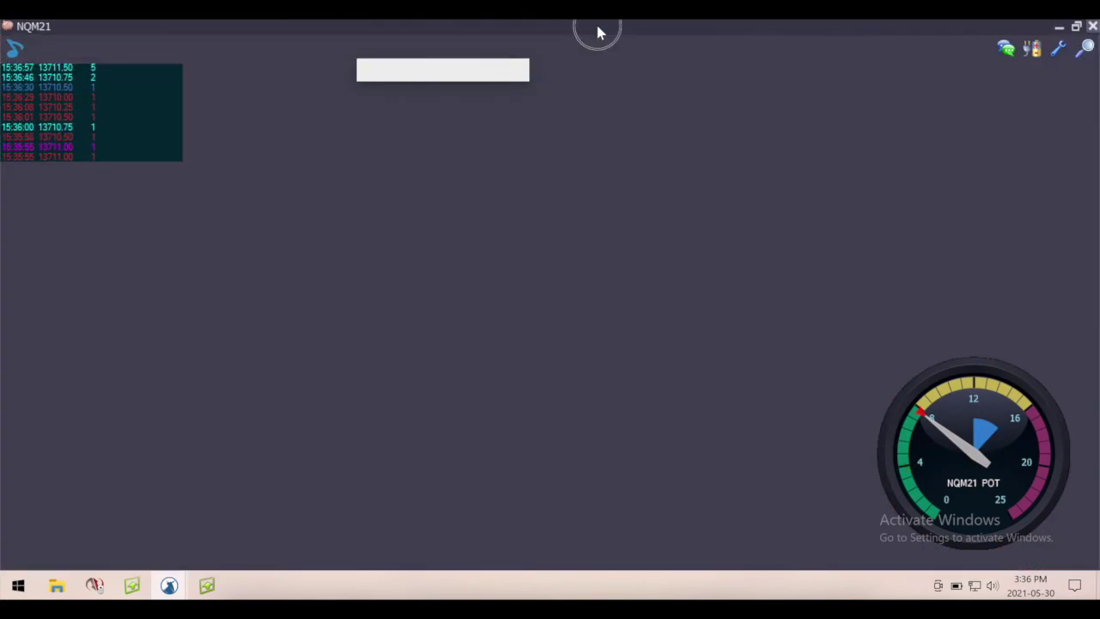
pyautogui.doubleClick(599, 32)
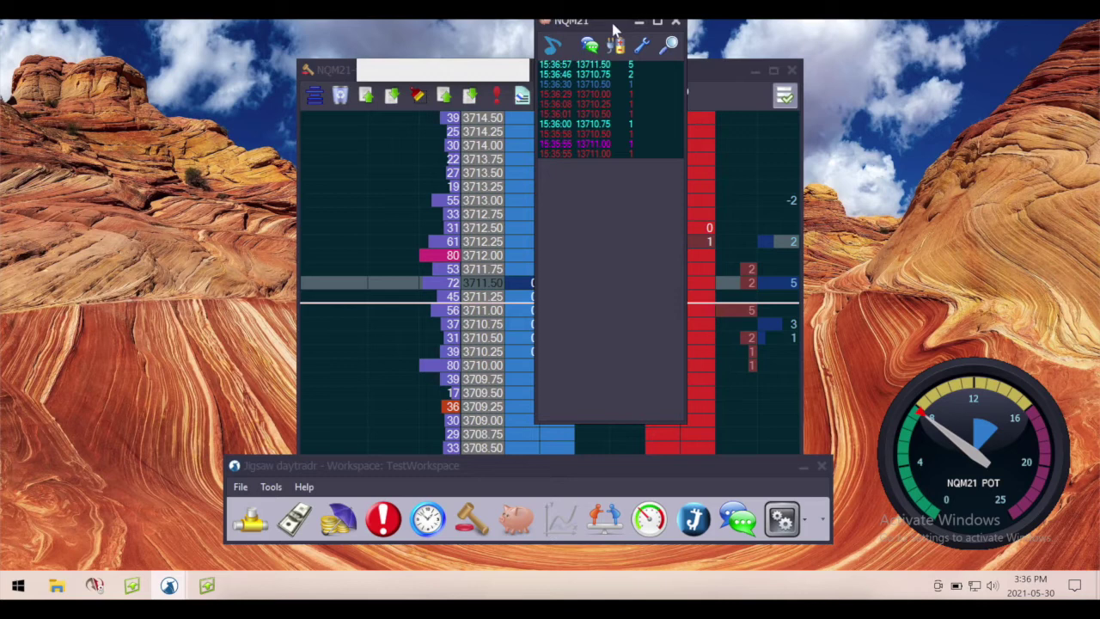
pyautogui.moveTo(614, 29); pyautogui.dragTo(221, 71)
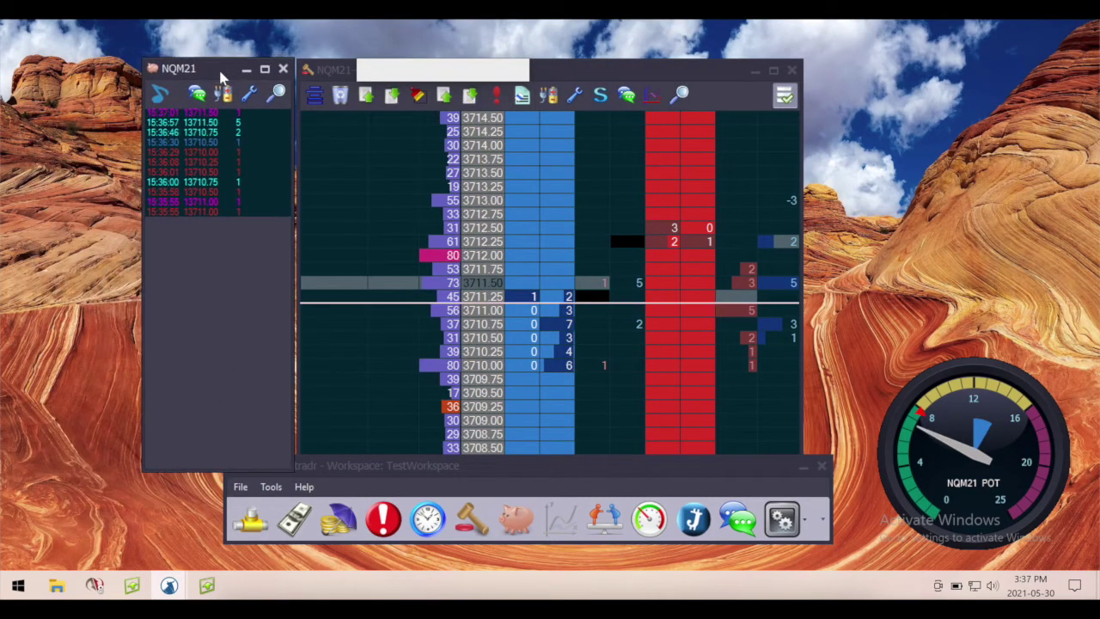
# Save TestWorkspace on its own, and also save all open workspaces together
pyautogui.click(484, 468)
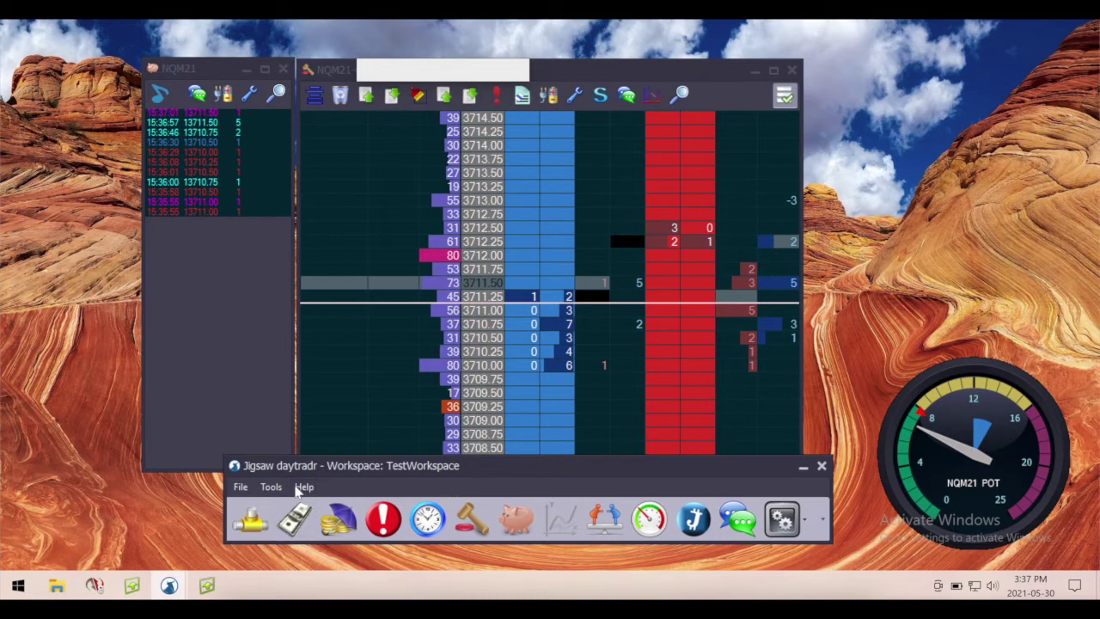
pyautogui.click(240, 486)
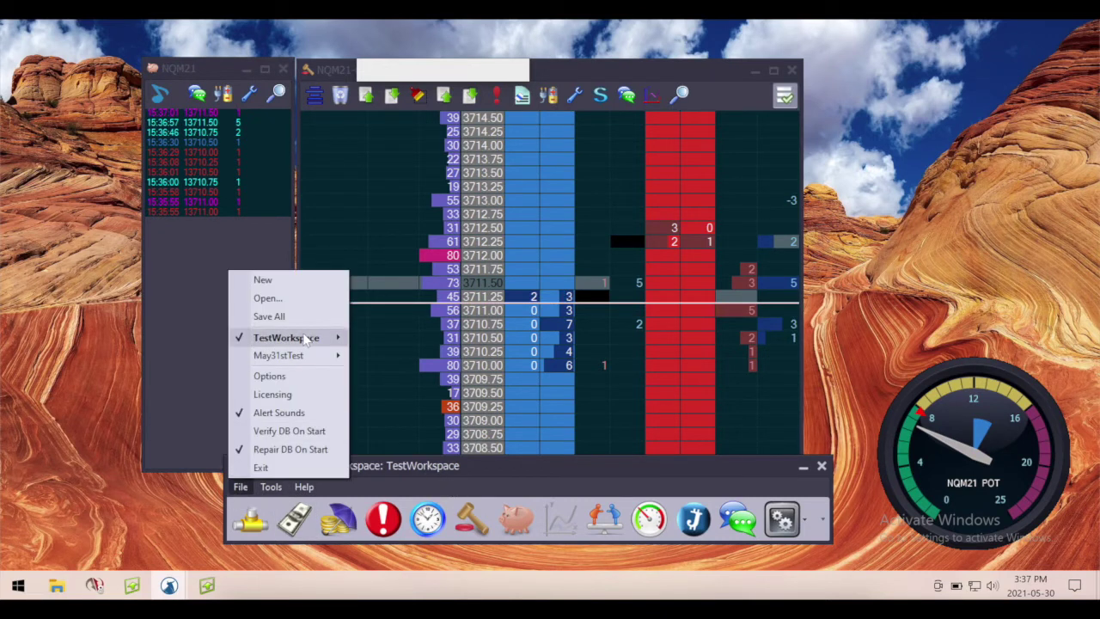
pyautogui.moveTo(307, 337)
pyautogui.click(394, 359)
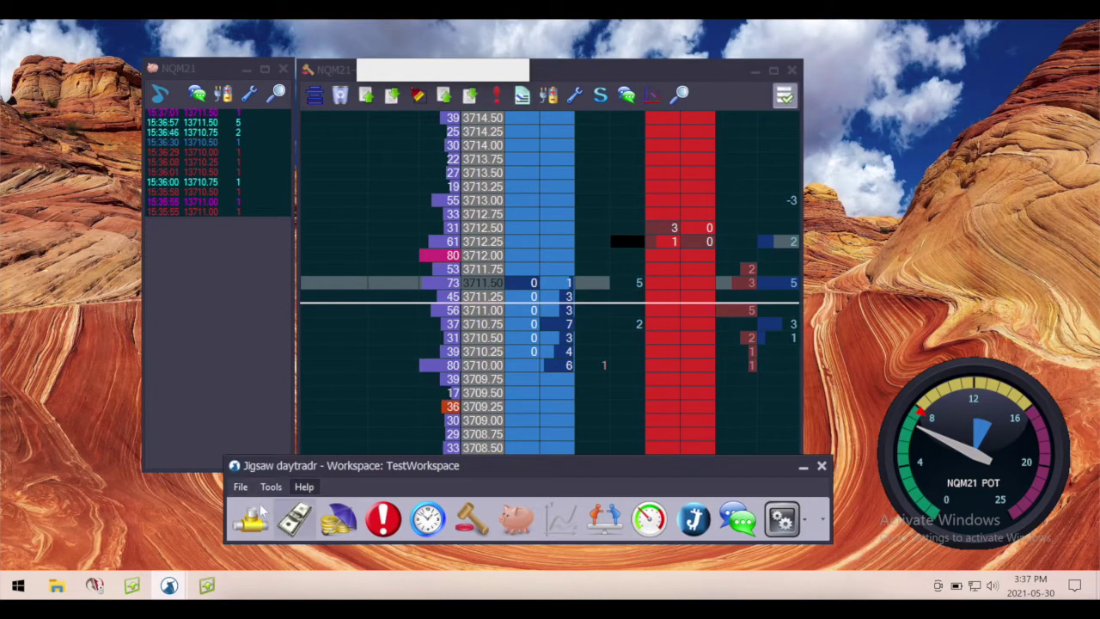
pyautogui.click(239, 487)
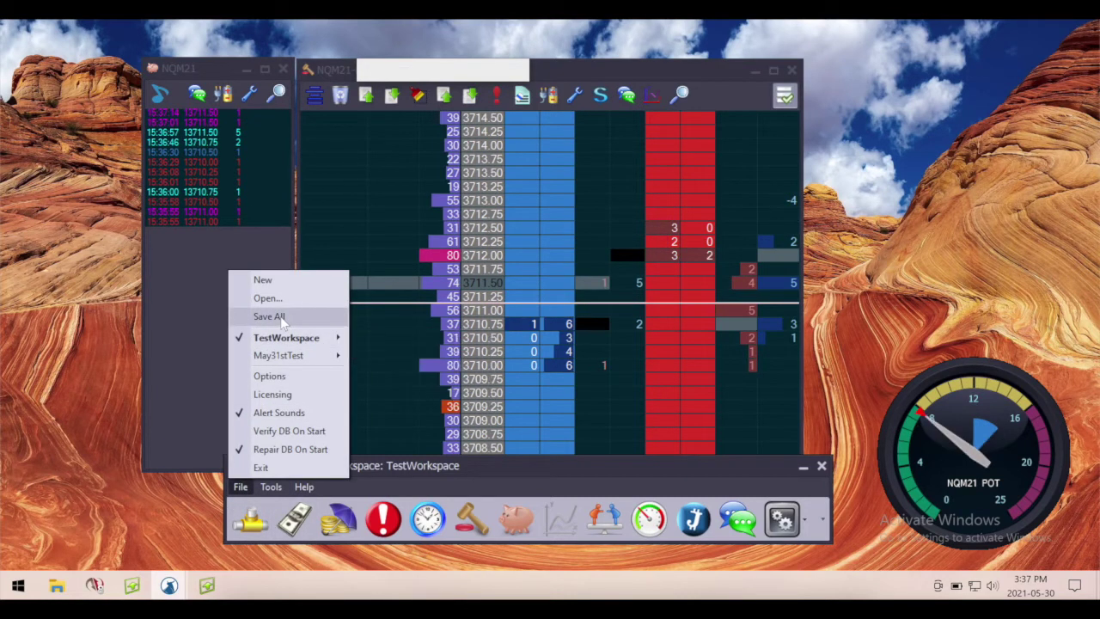
pyautogui.click(282, 318)
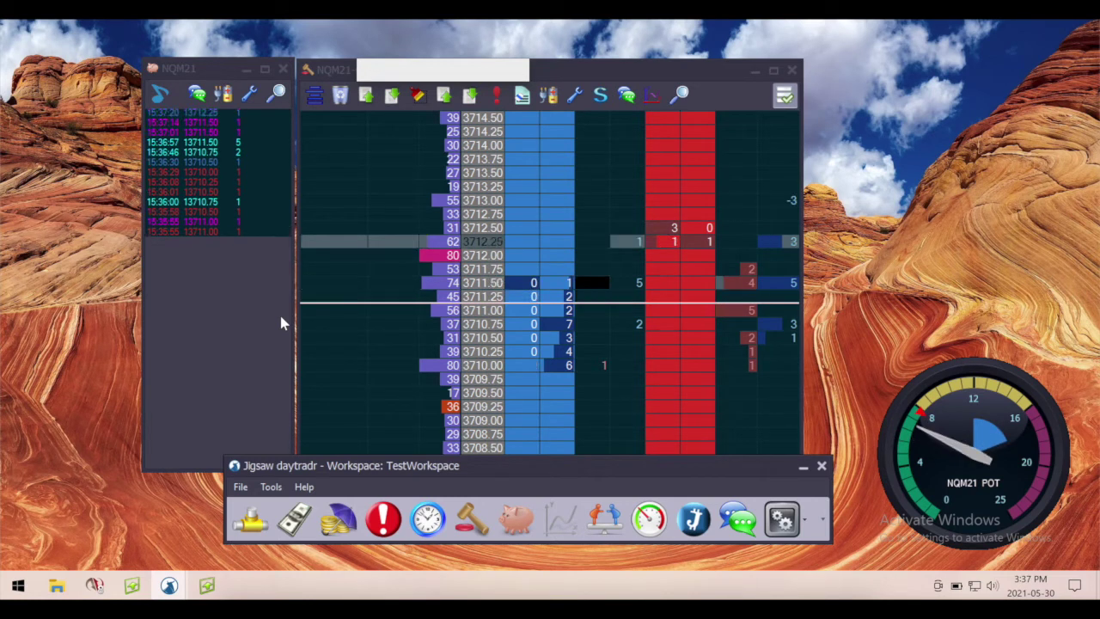
# Close TestWorkspace so that only May31stTest stays open
pyautogui.click(241, 487)
pyautogui.moveTo(299, 342)
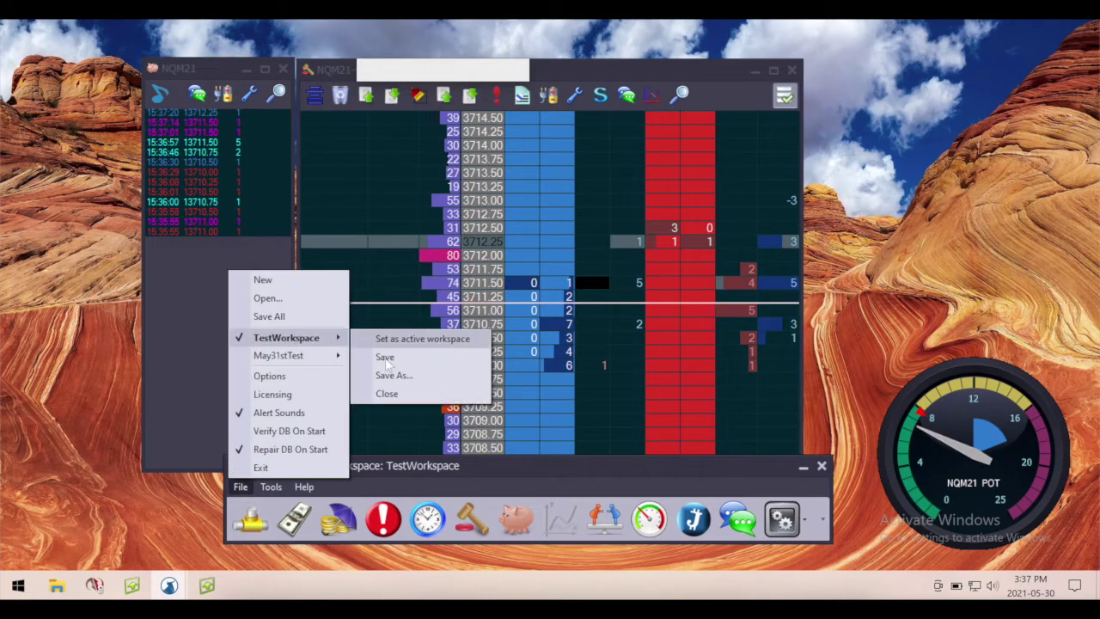
pyautogui.click(387, 393)
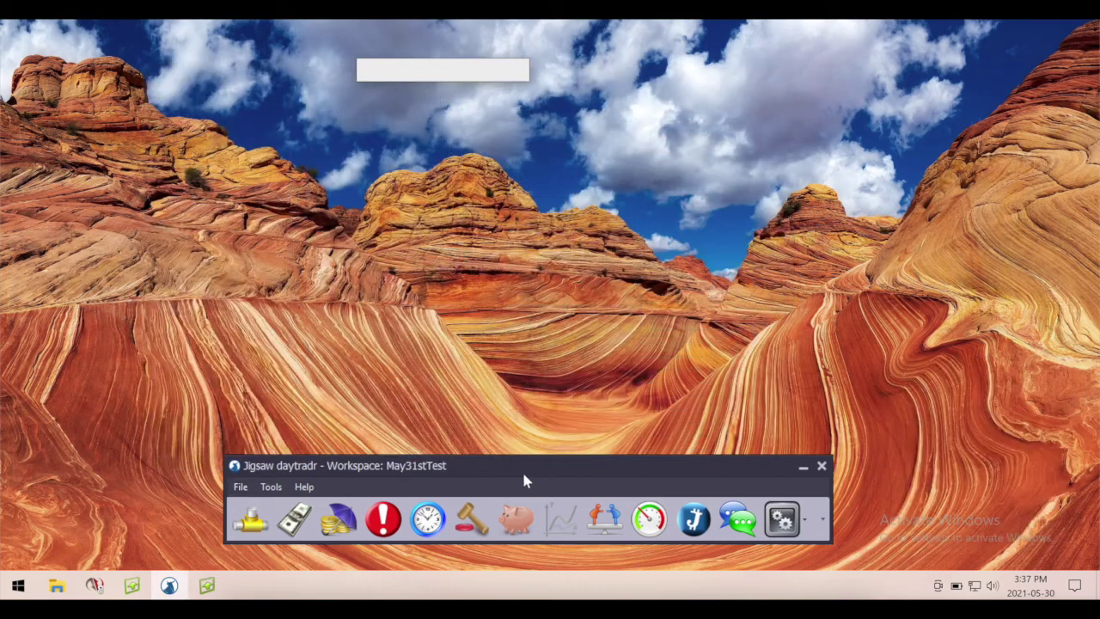
# Reopen the saved TestWorkspace file to restore its NQM21 windows
pyautogui.click(241, 487)
pyautogui.moveTo(269, 359)
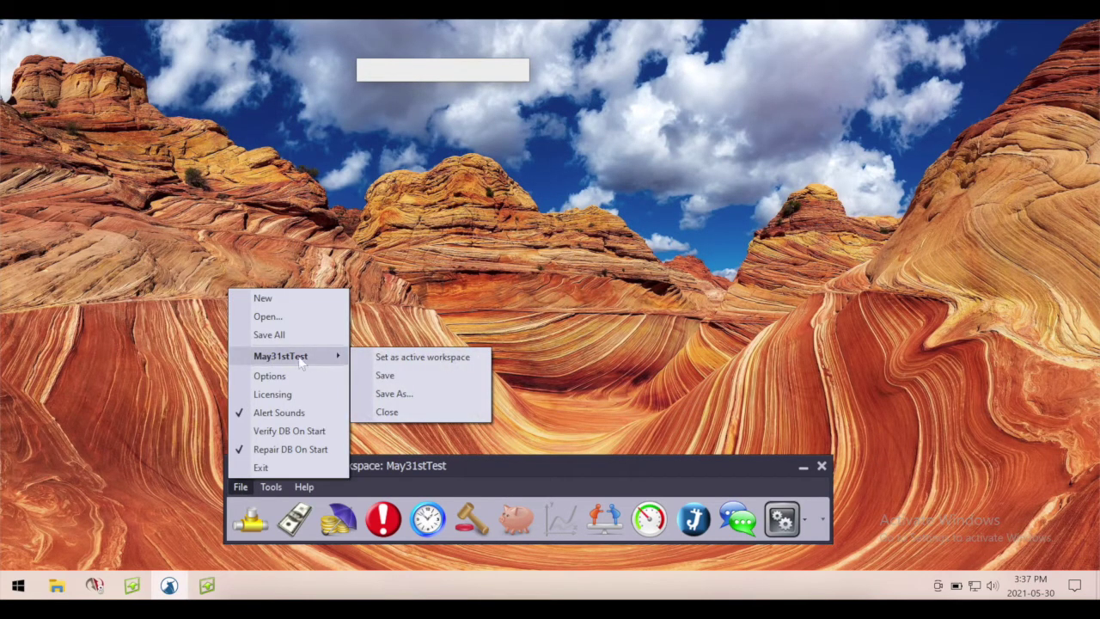
pyautogui.click(275, 317)
pyautogui.doubleClick(404, 267)
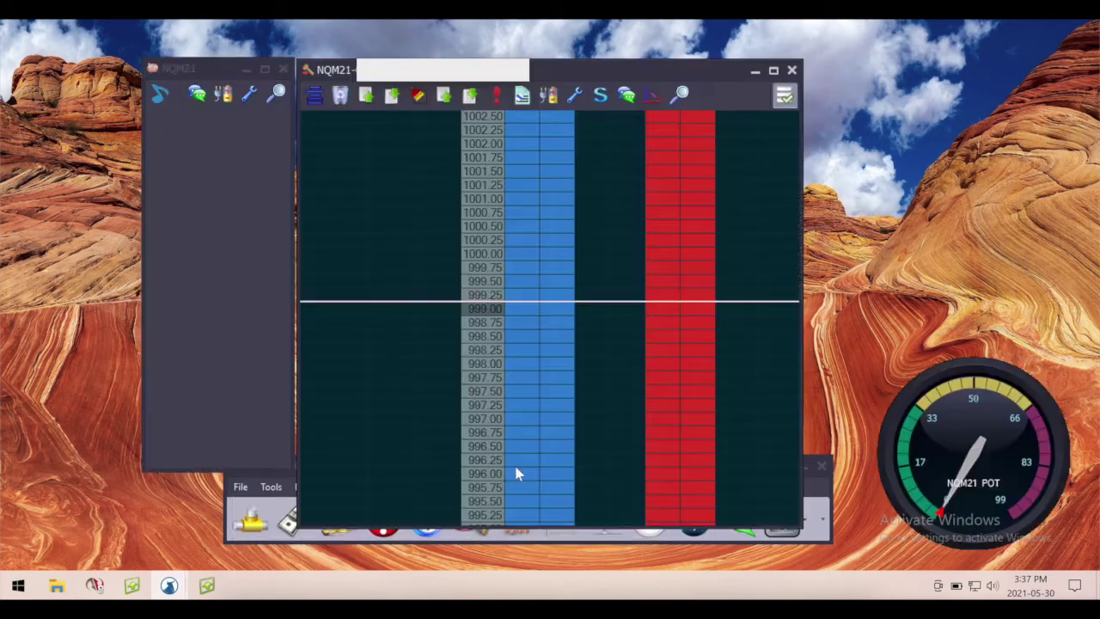
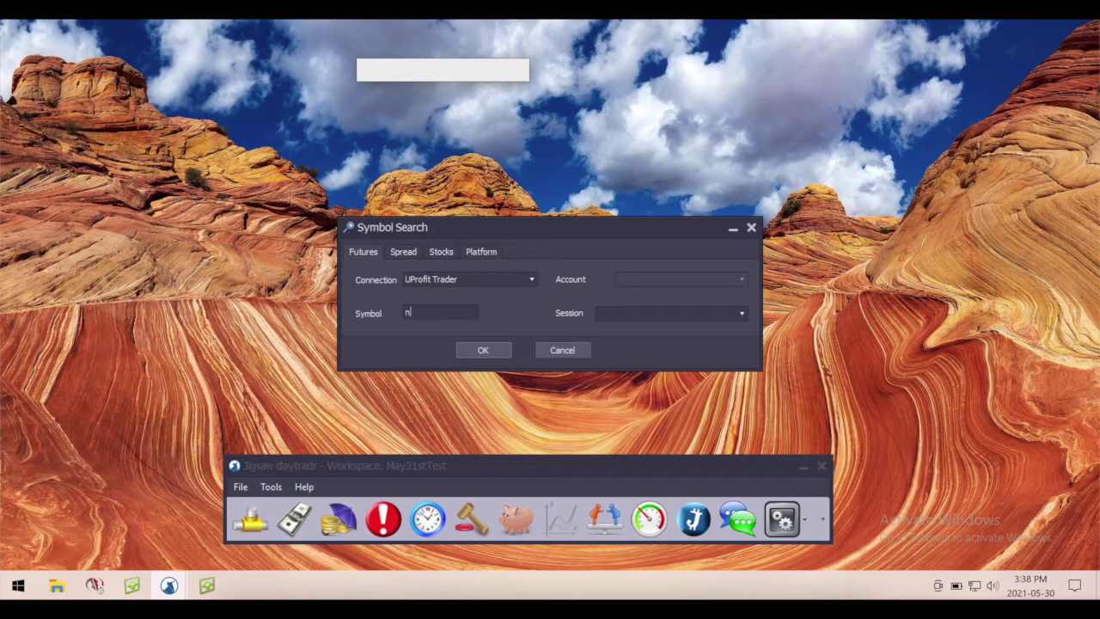
# Open a Reconstructed Tape window for NQM21 in May31stTest and place it at the desktop's right edge
pyautogui.click(444, 354)
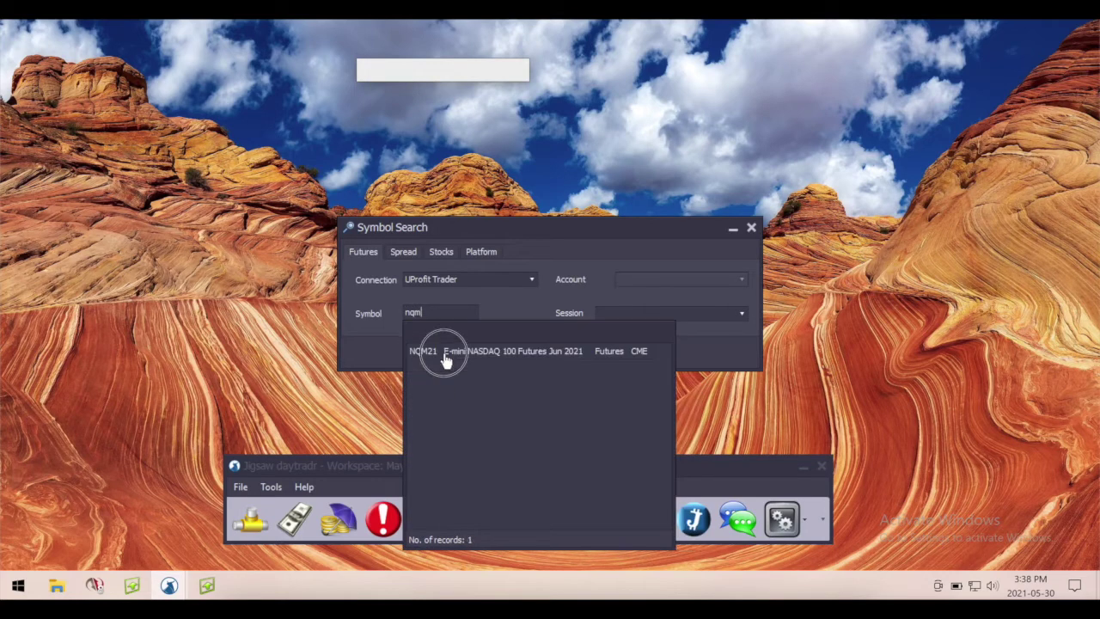
pyautogui.click(483, 352)
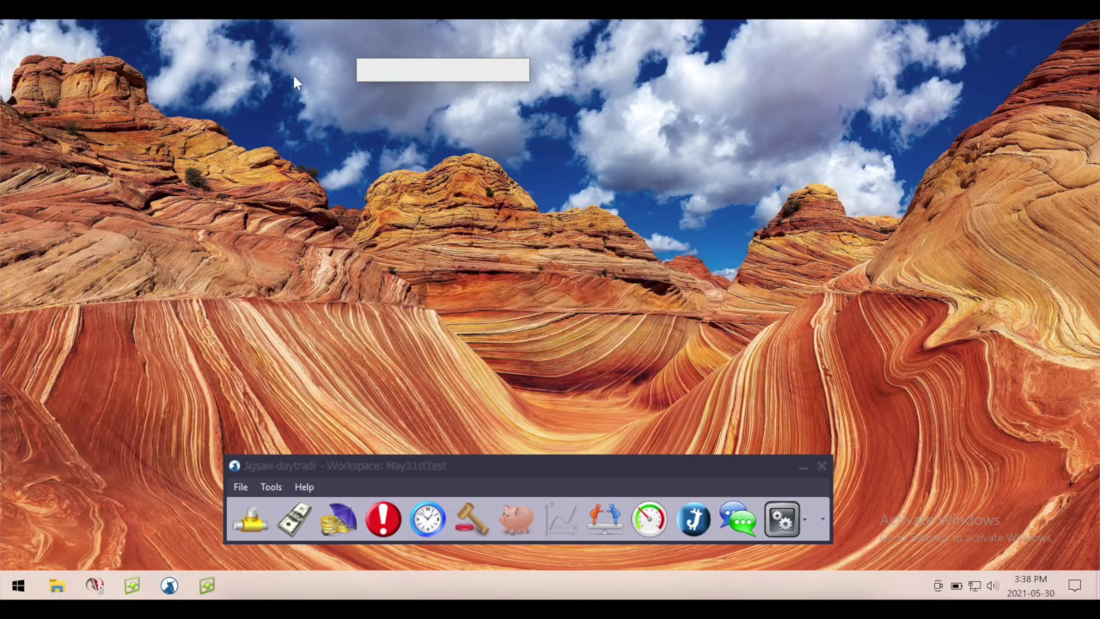
pyautogui.moveTo(65, 37); pyautogui.dragTo(1006, 48)
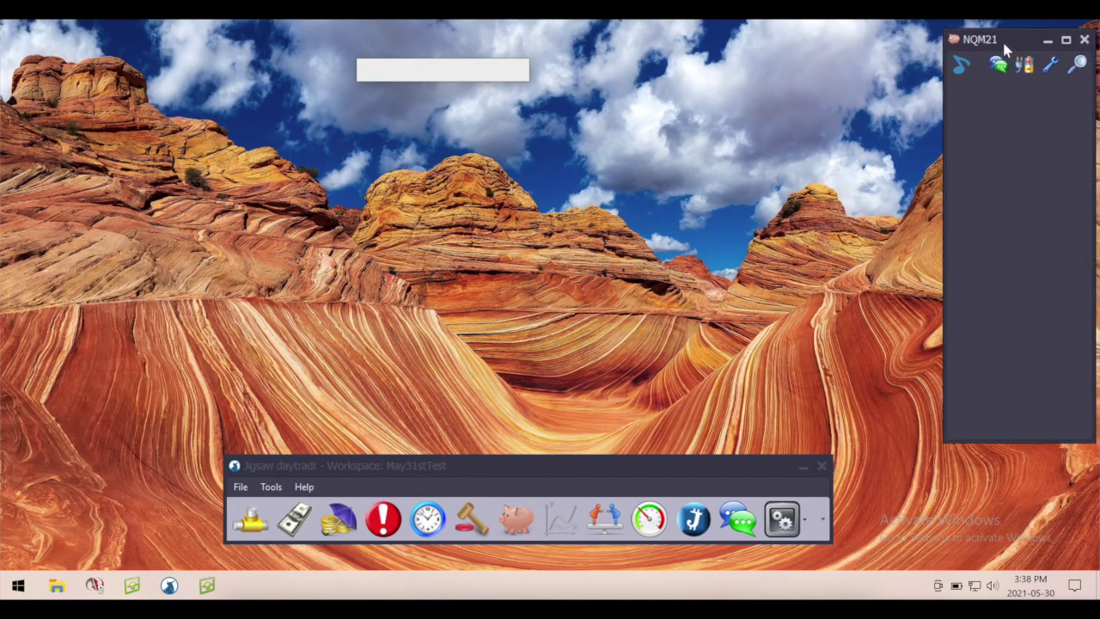
# Open a second Reconstructed Tape window for ESM21 and place it beside the NQM21 tape
pyautogui.click(516, 521)
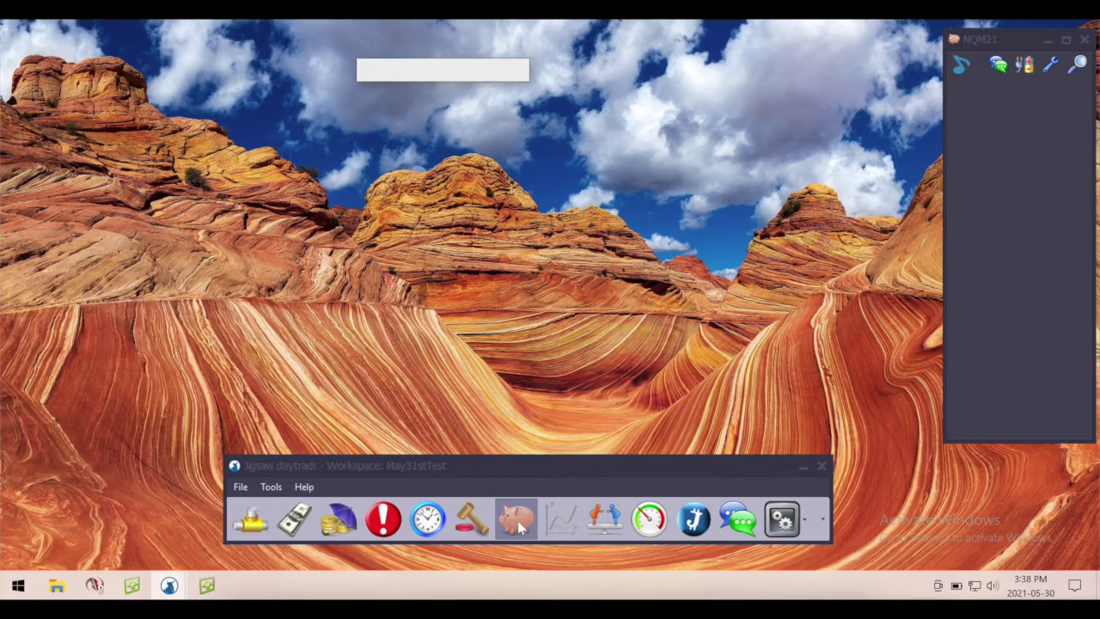
pyautogui.write('es')
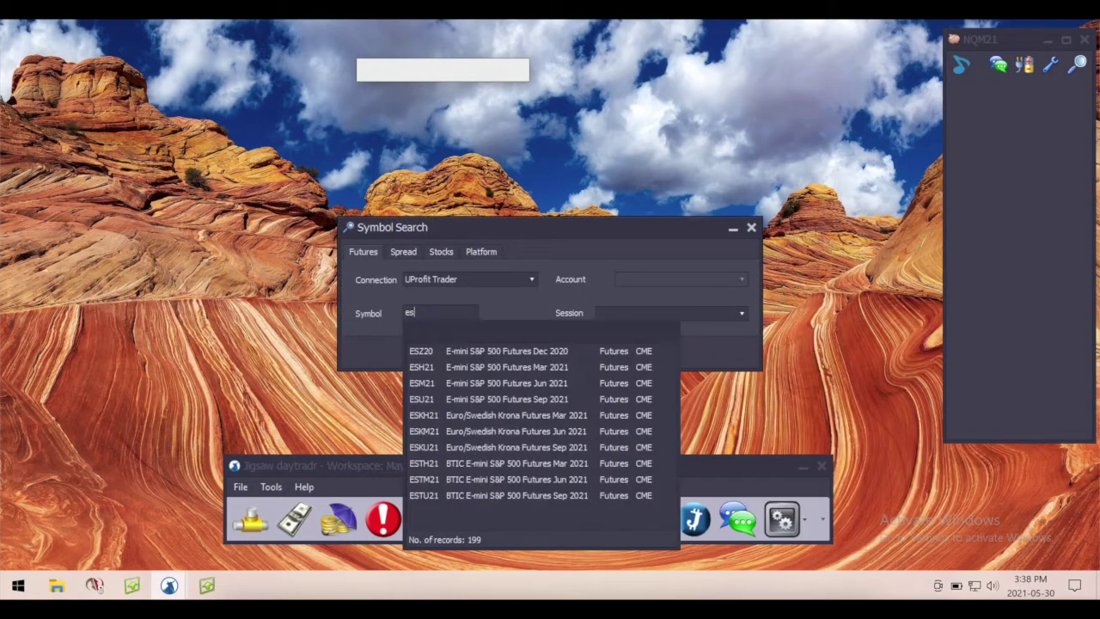
pyautogui.click(481, 382)
pyautogui.moveTo(65, 32); pyautogui.dragTo(853, 45)
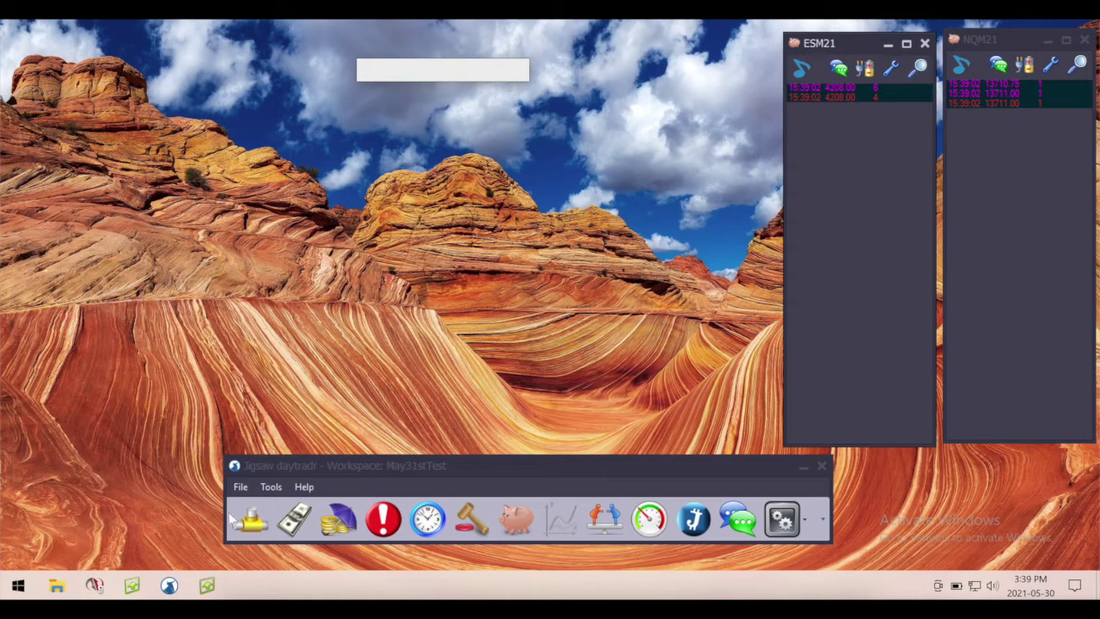
# Set May31stTest as the active workspace and add a POT gauge for the futures symbol ESM21
pyautogui.click(241, 486)
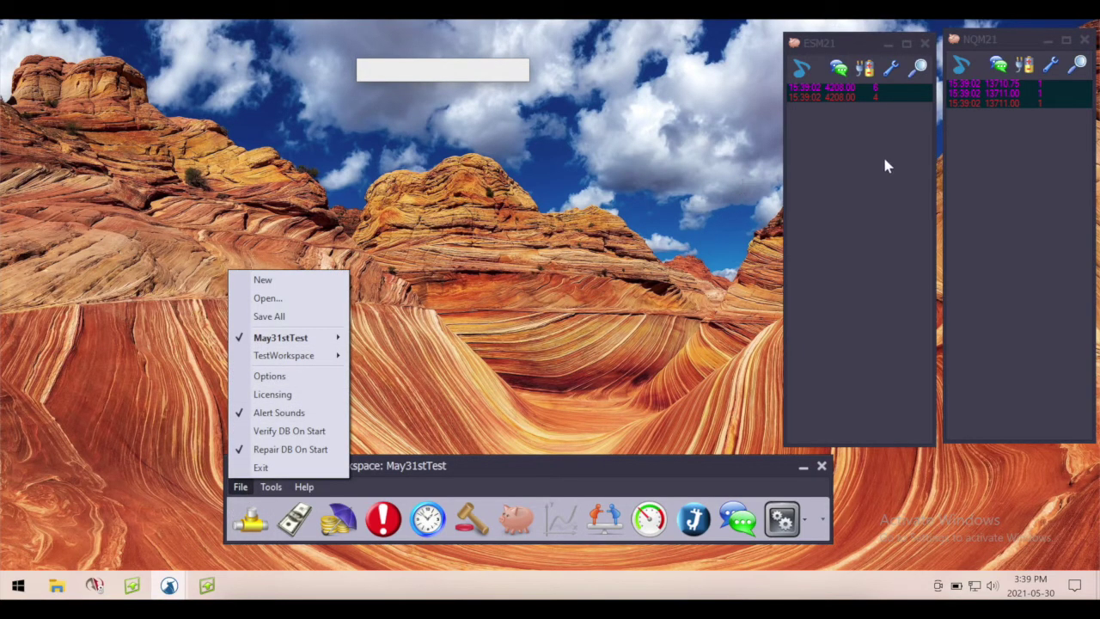
pyautogui.moveTo(327, 346)
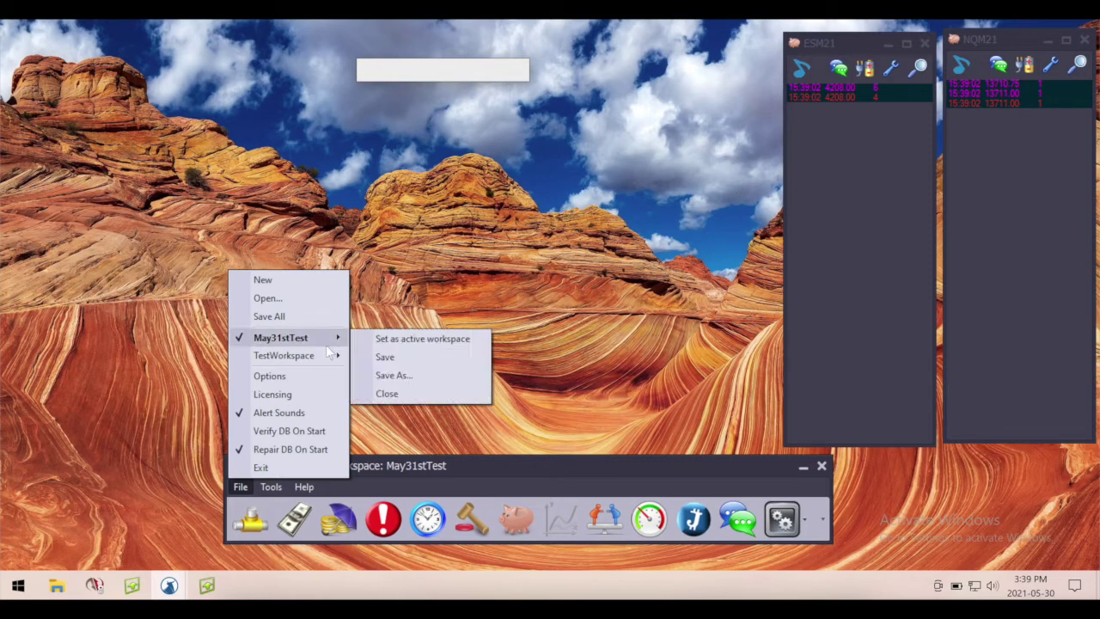
pyautogui.click(484, 337)
pyautogui.click(650, 519)
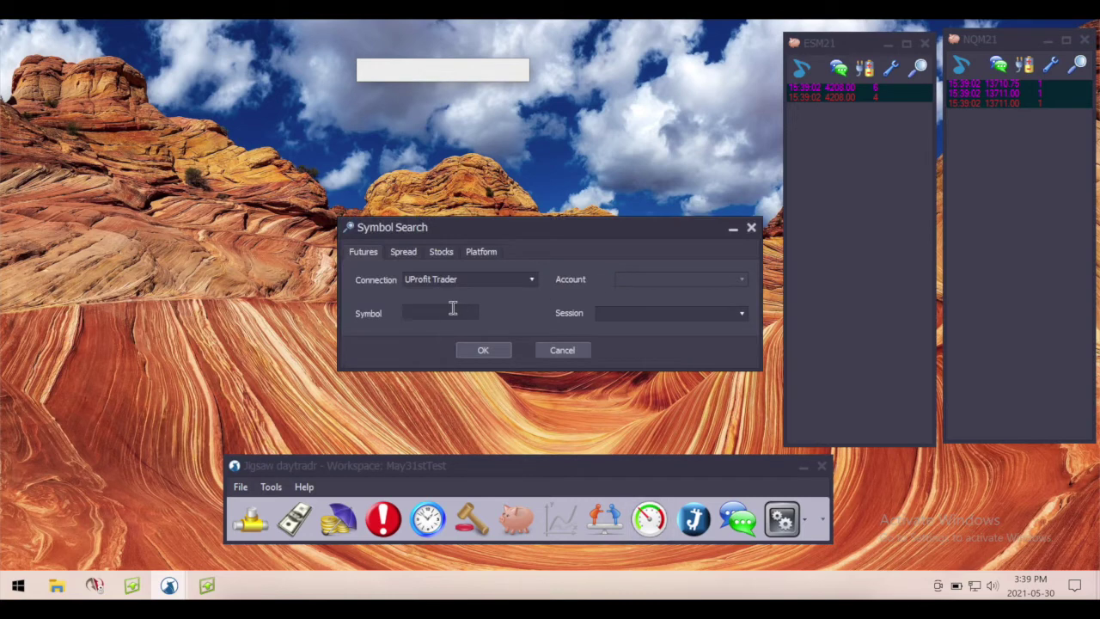
pyautogui.write('esm')
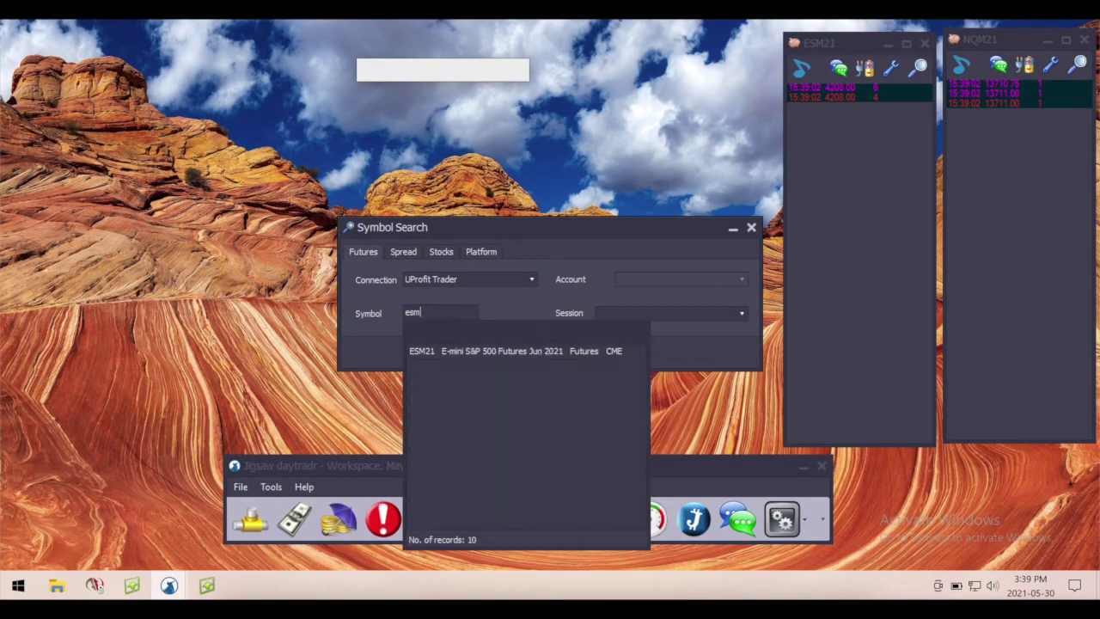
pyautogui.click(447, 352)
pyautogui.click(464, 348)
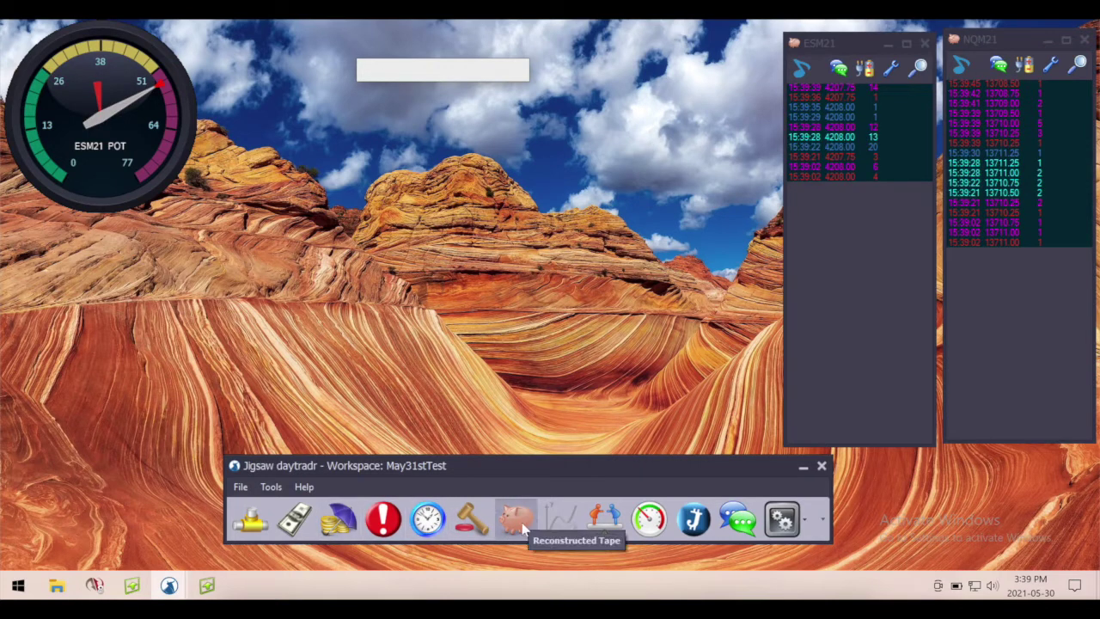
# Open a Reconstructed Tape window for the futures symbol YMM21 and place it beside the ESM21 tape
pyautogui.click(518, 522)
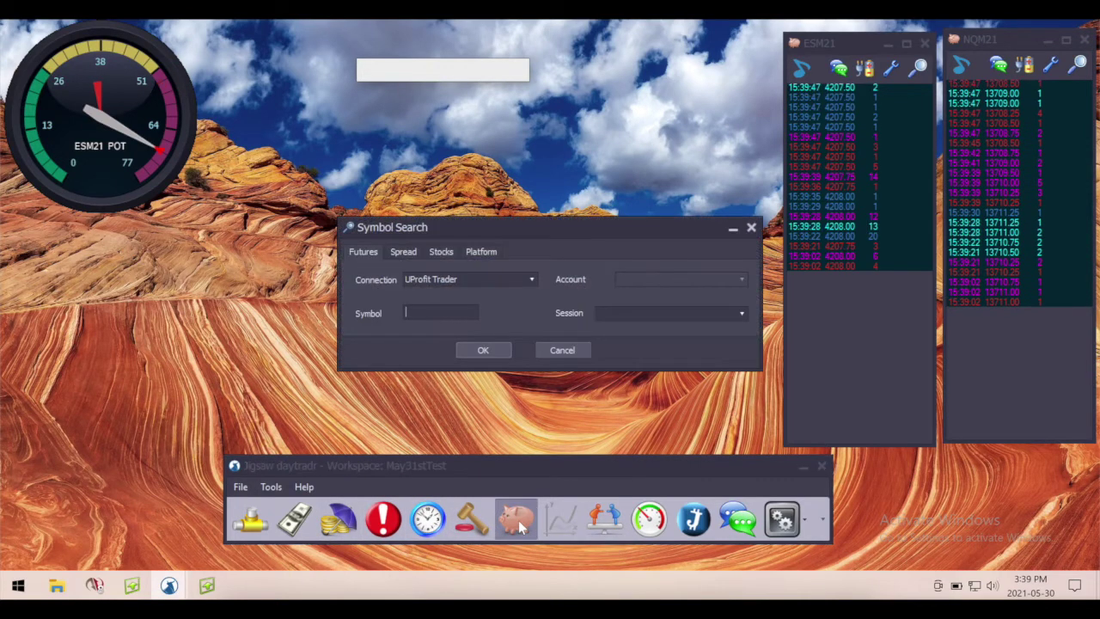
pyautogui.write('ym')
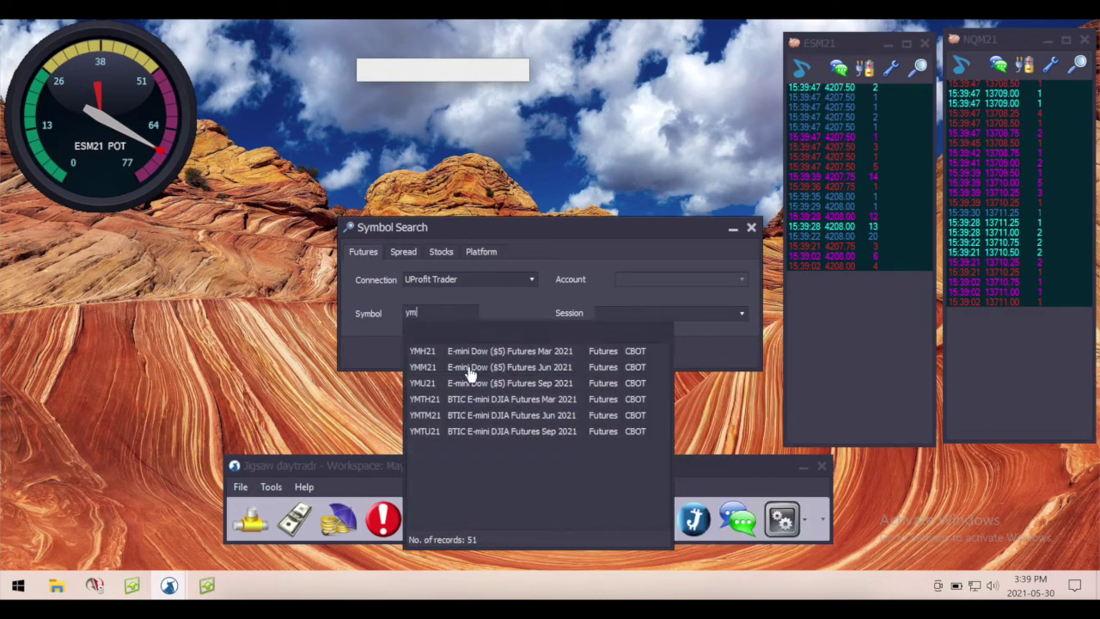
pyautogui.click(445, 367)
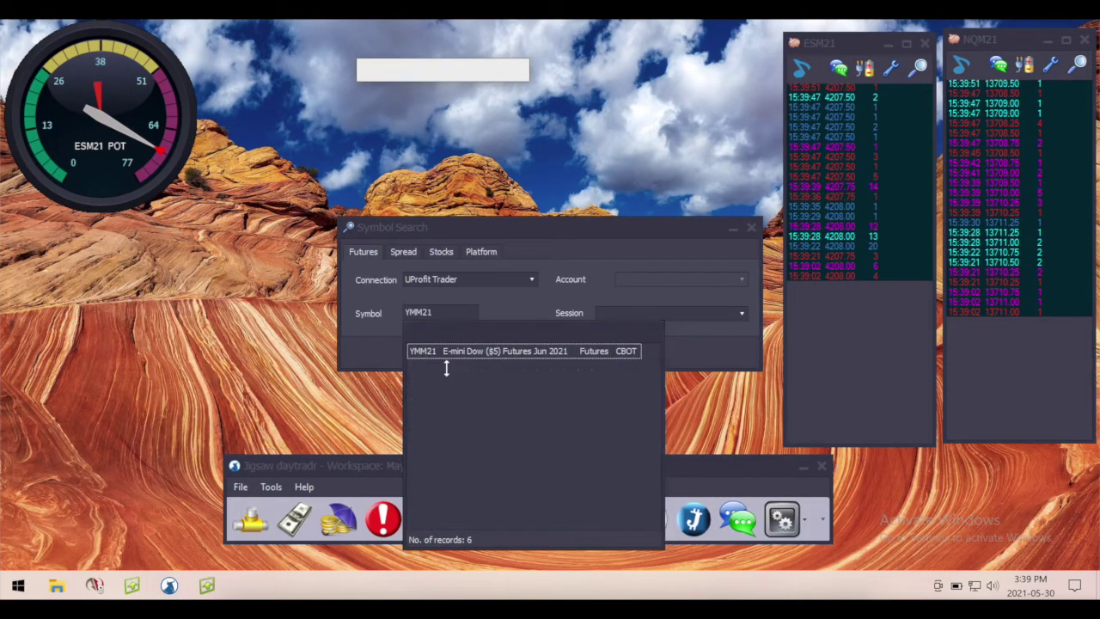
pyautogui.click(481, 350)
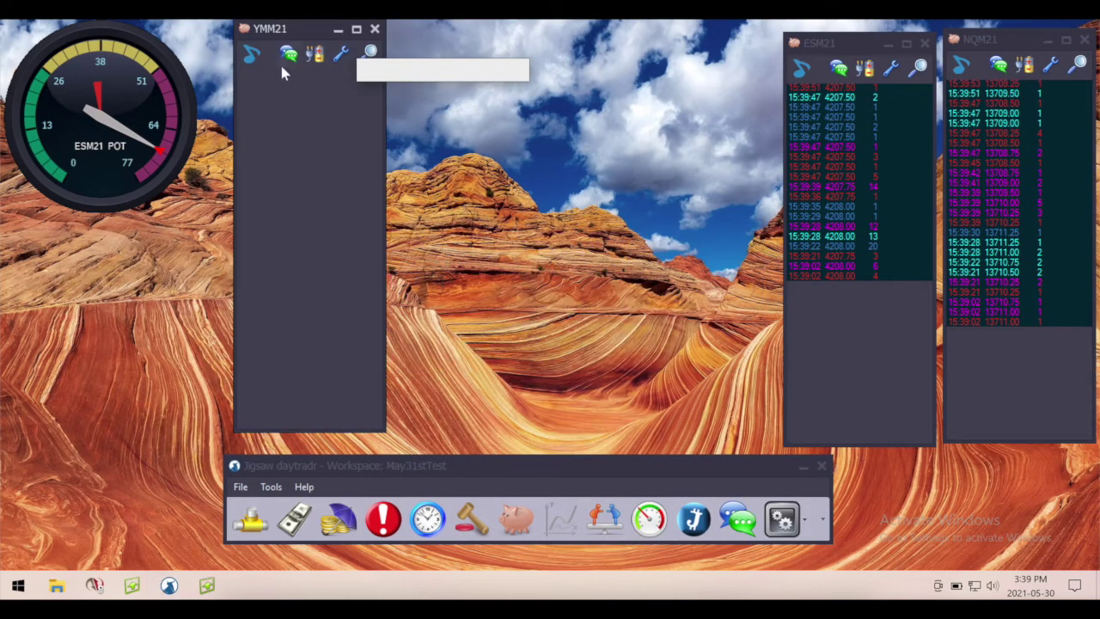
pyautogui.moveTo(290, 35); pyautogui.dragTo(679, 49)
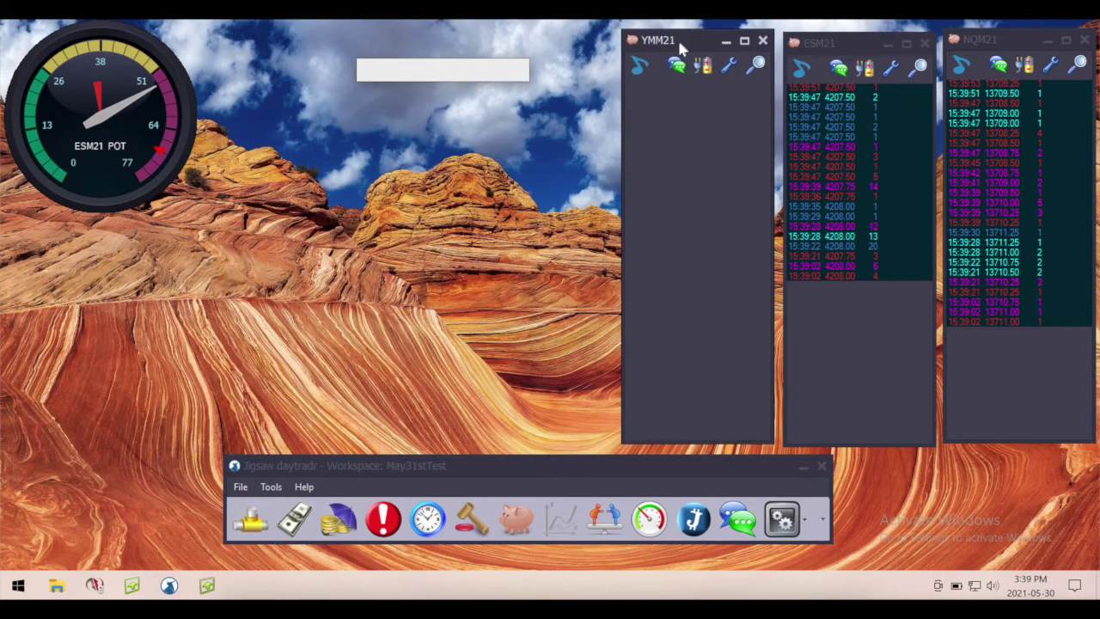
# Add a POT gauge for the futures symbol YMH21 and place it below the ESM21 gauge
pyautogui.click(649, 519)
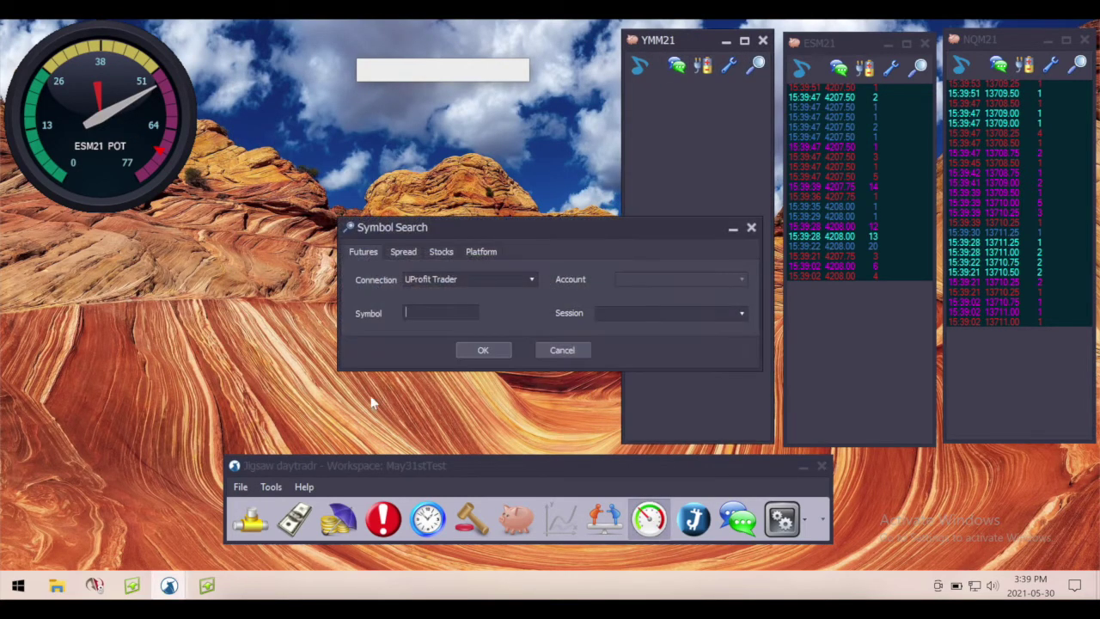
pyautogui.write('ym')
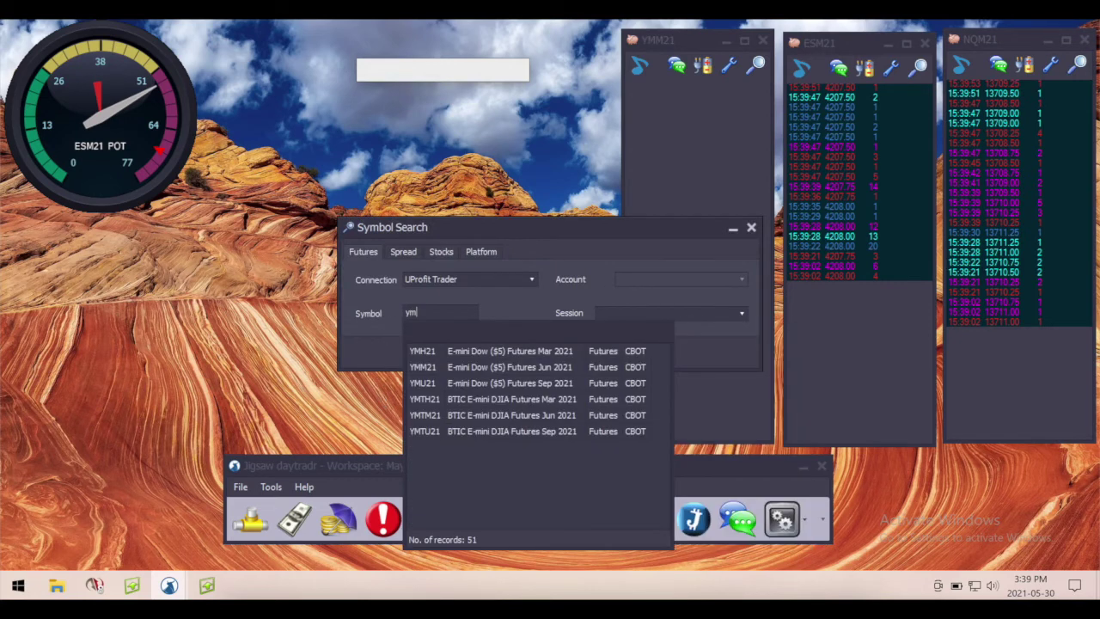
pyautogui.click(465, 352)
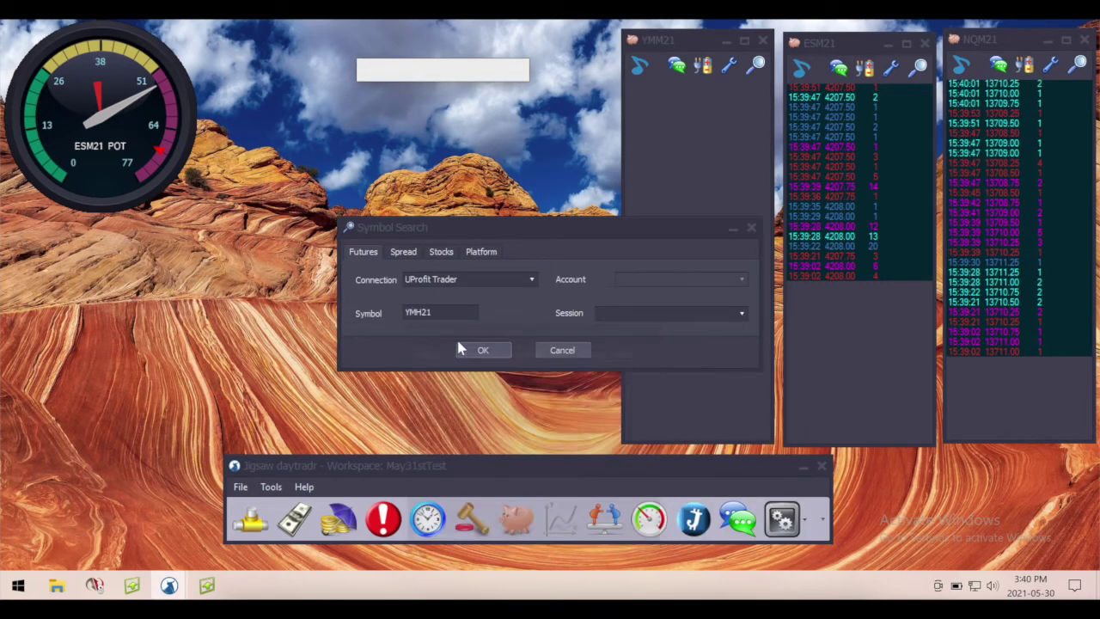
pyautogui.click(475, 350)
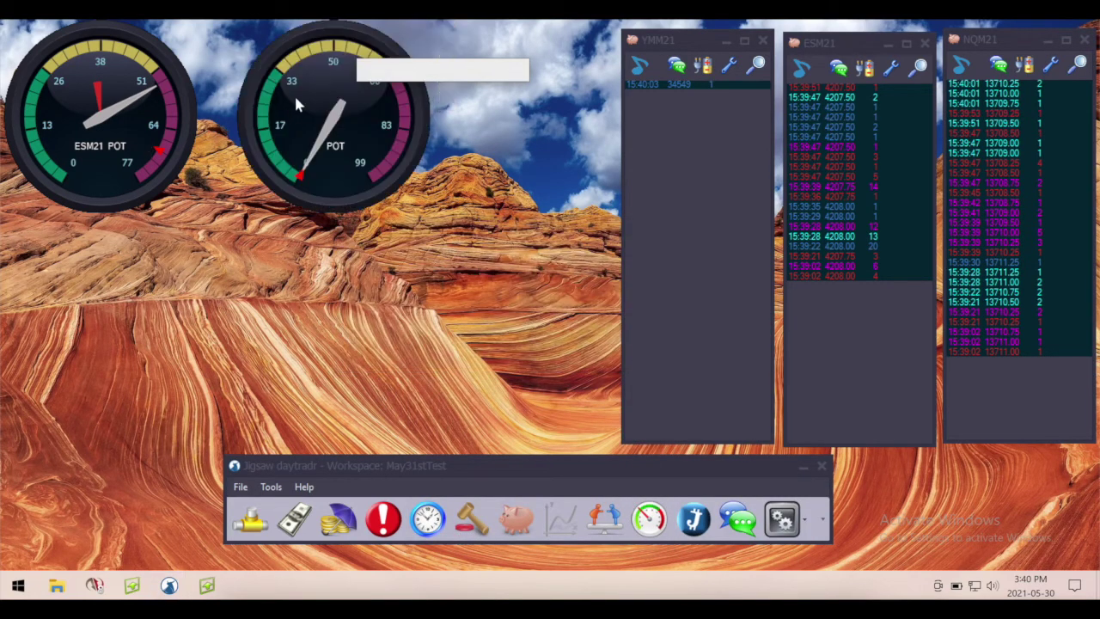
pyautogui.moveTo(296, 103); pyautogui.dragTo(84, 305)
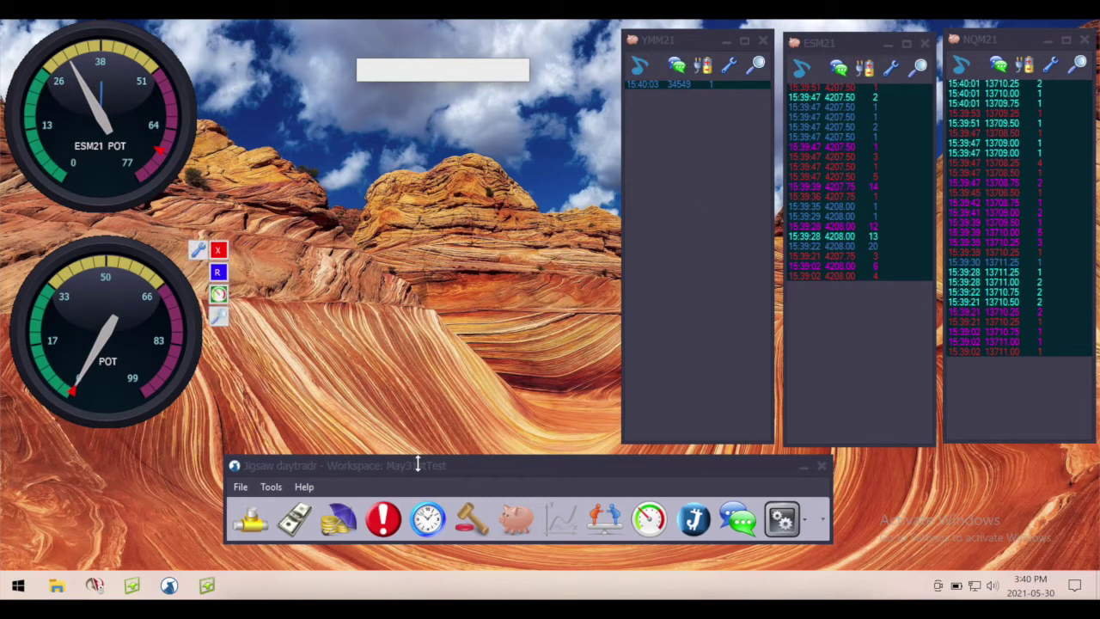
# Swap the displayed windows from May31stTest to TestWorkspace and set TestWorkspace as the active workspace
pyautogui.click(471, 471)
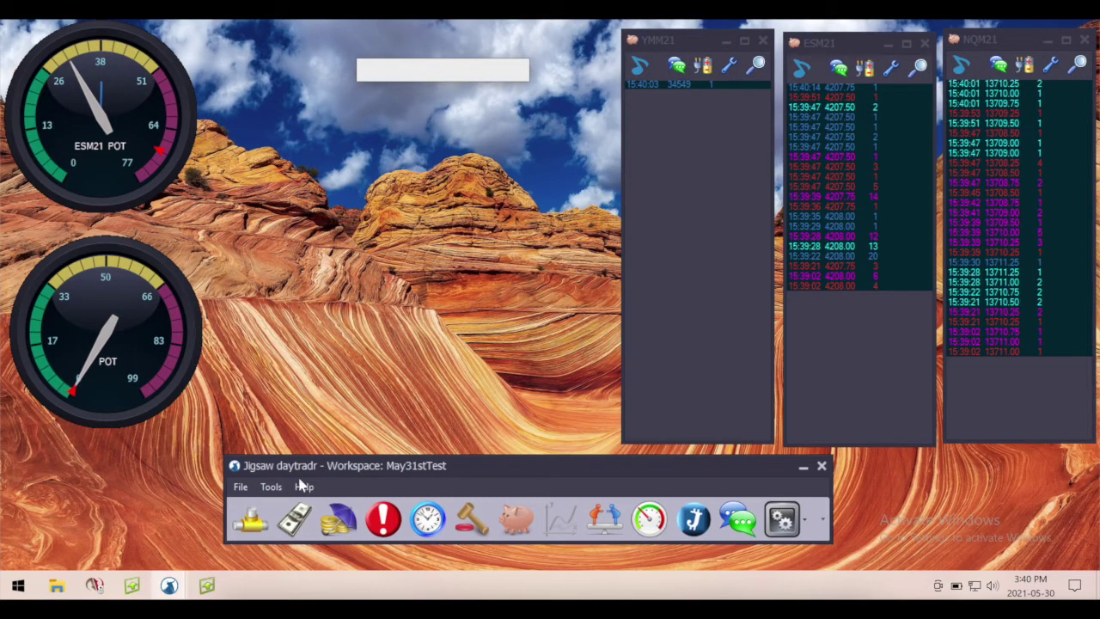
pyautogui.click(241, 486)
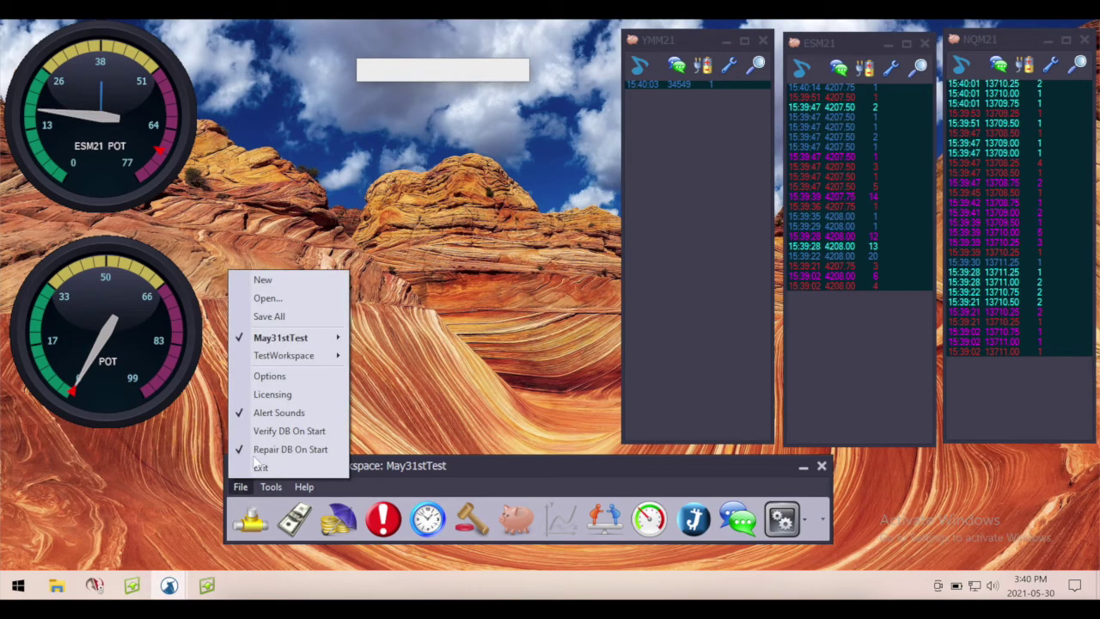
pyautogui.moveTo(277, 357)
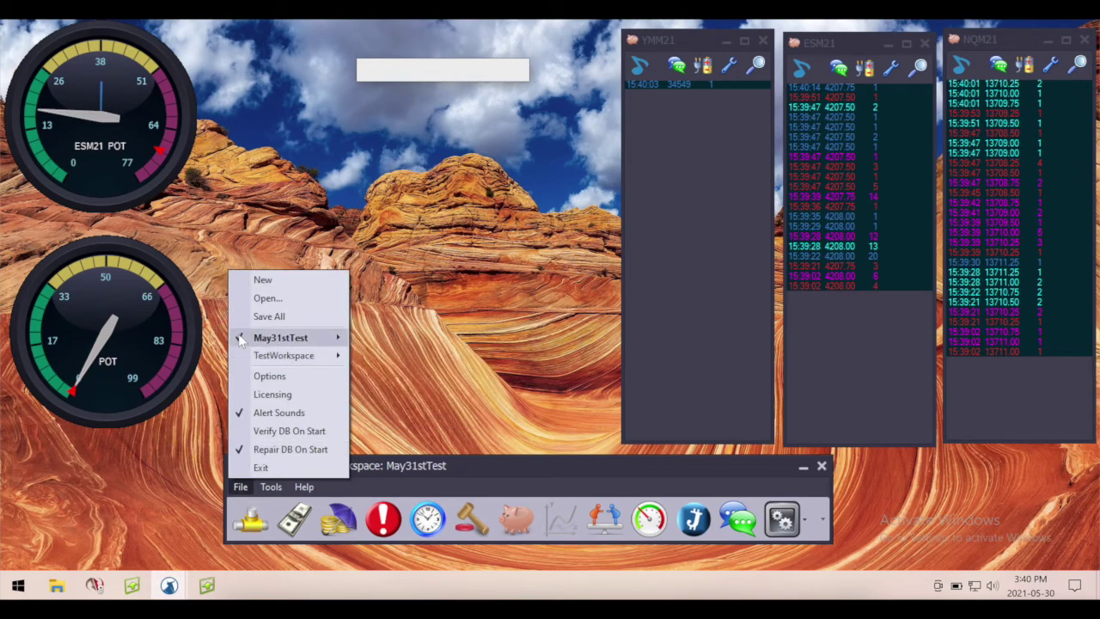
pyautogui.click(258, 339)
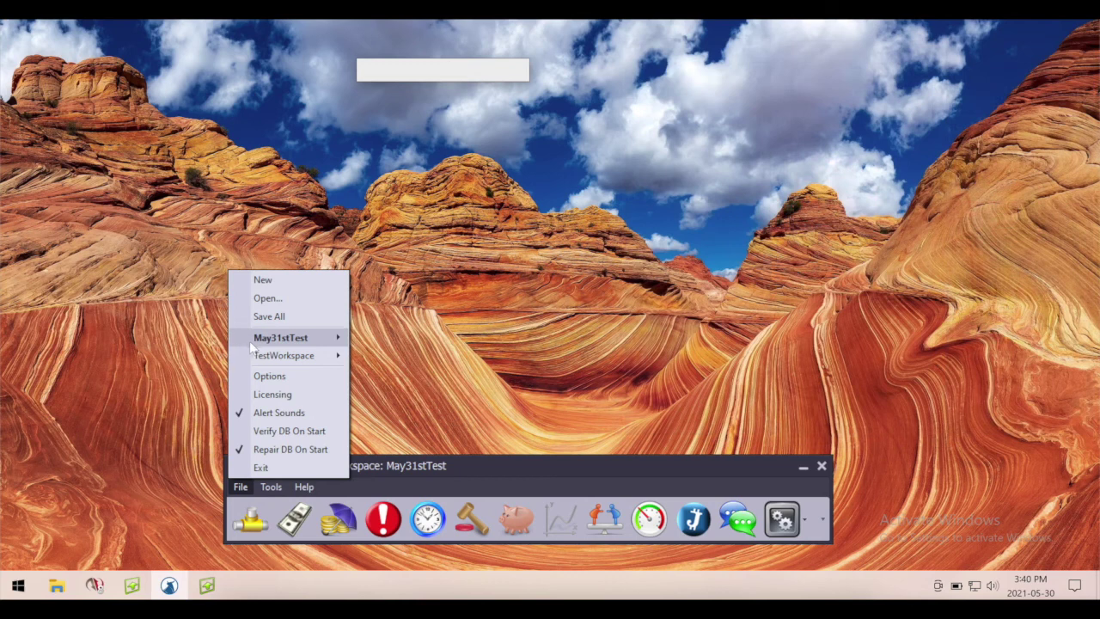
pyautogui.click(239, 355)
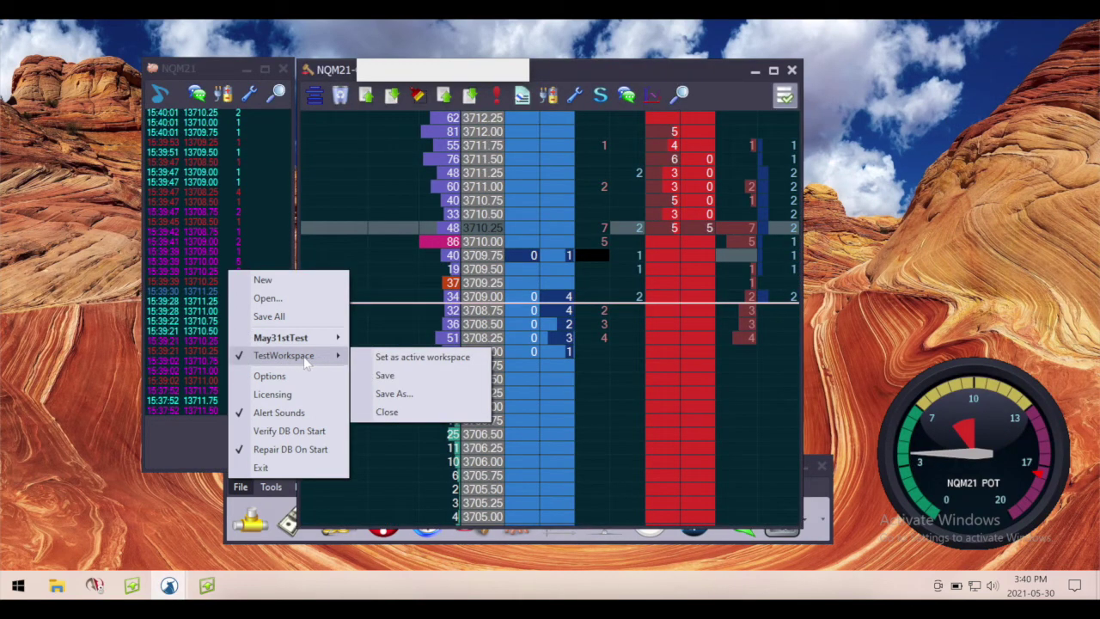
pyautogui.click(385, 359)
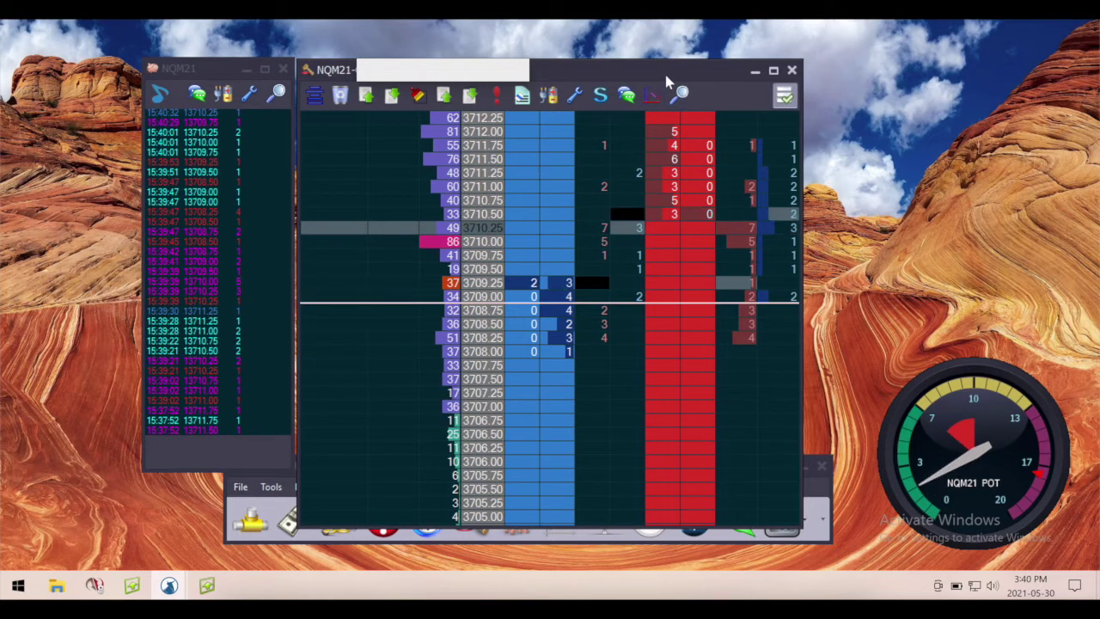
pyautogui.click(240, 487)
pyautogui.click(241, 487)
pyautogui.moveTo(286, 356)
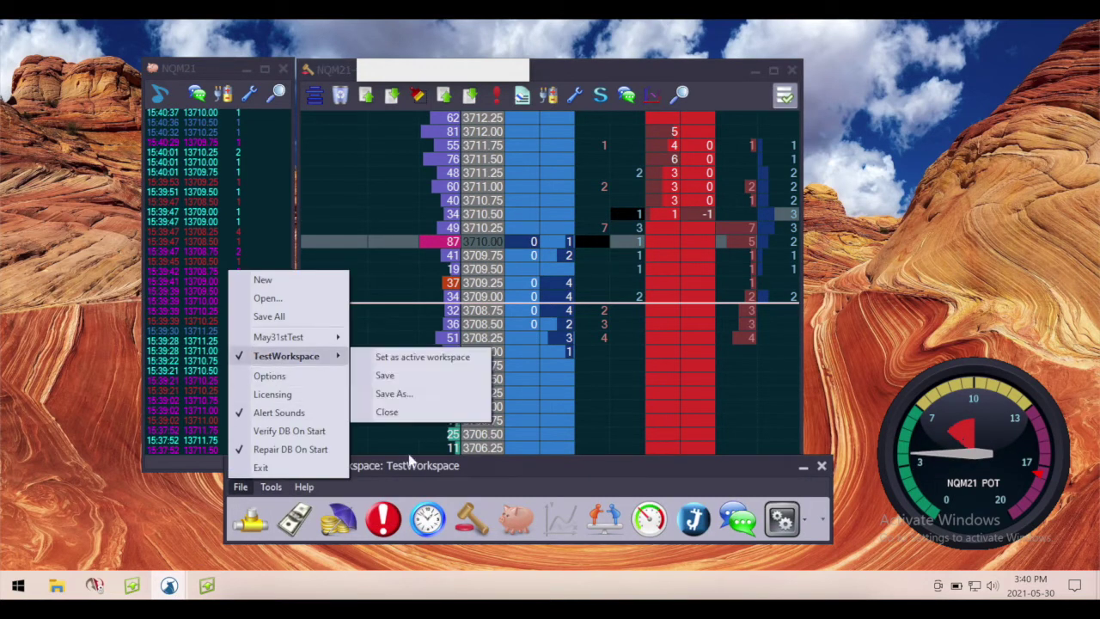
pyautogui.click(542, 471)
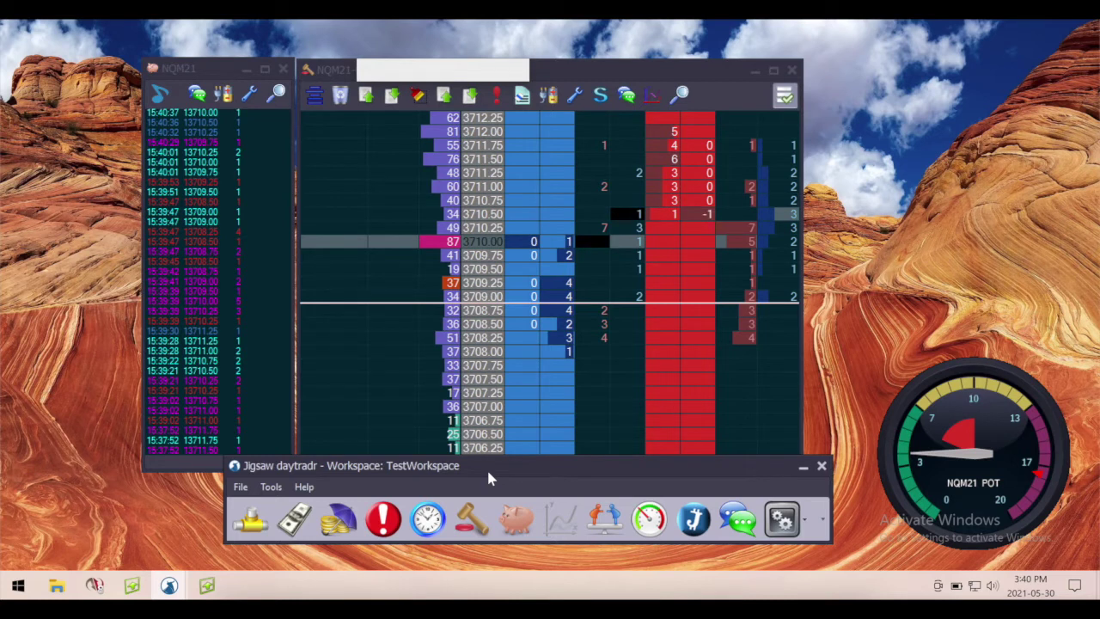
# Show the May31stTest windows together with TestWorkspace and move the main toolbar window lower on the desktop
pyautogui.click(240, 486)
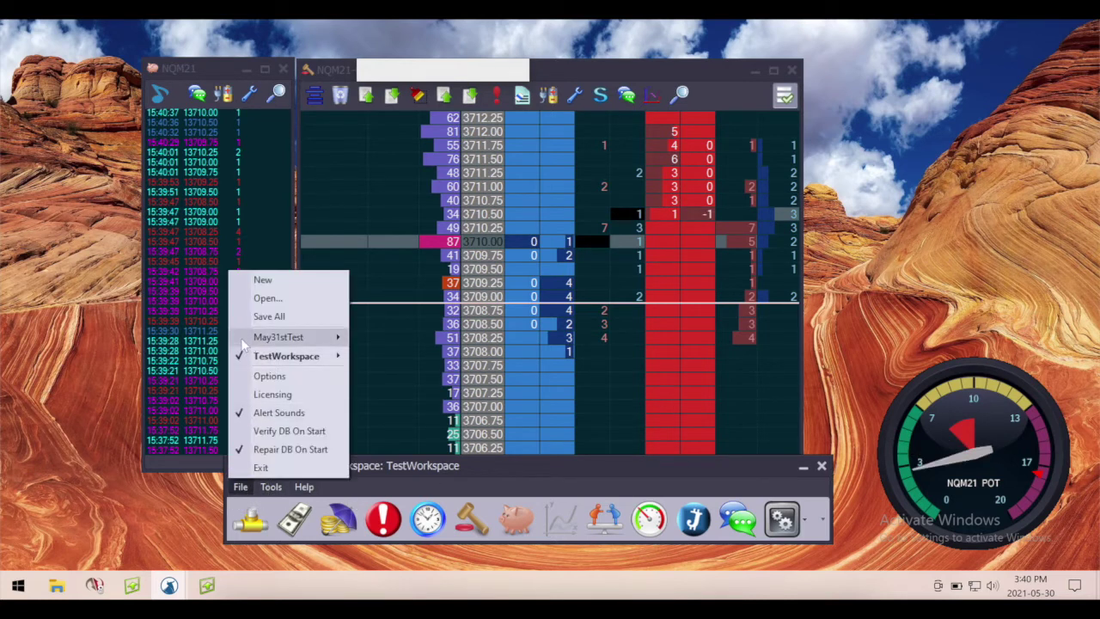
pyautogui.click(523, 463)
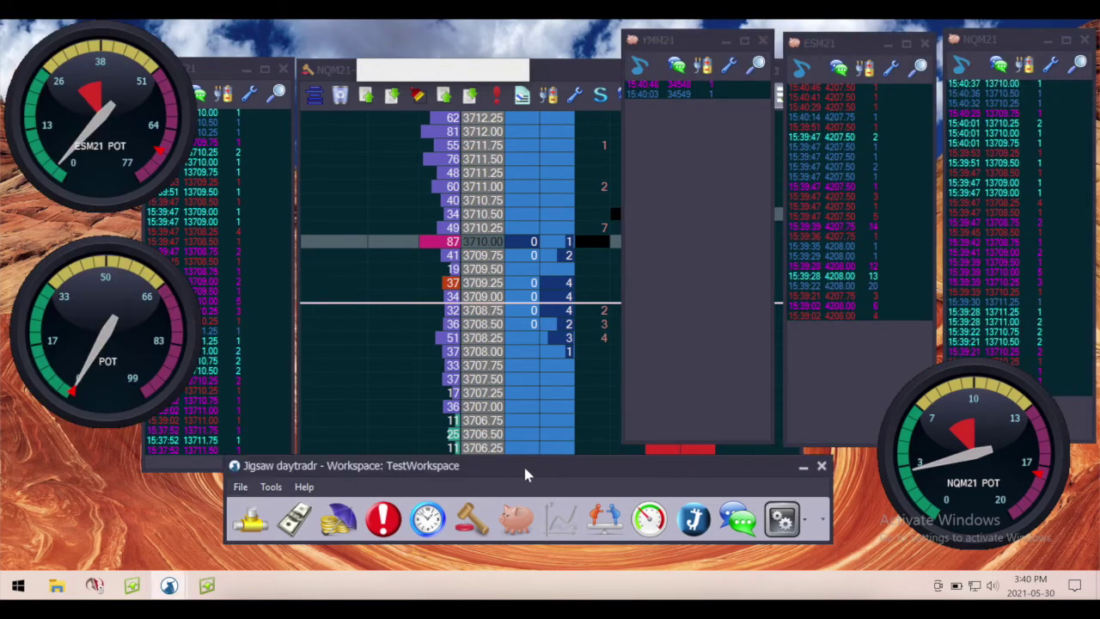
pyautogui.moveTo(527, 474); pyautogui.dragTo(522, 530)
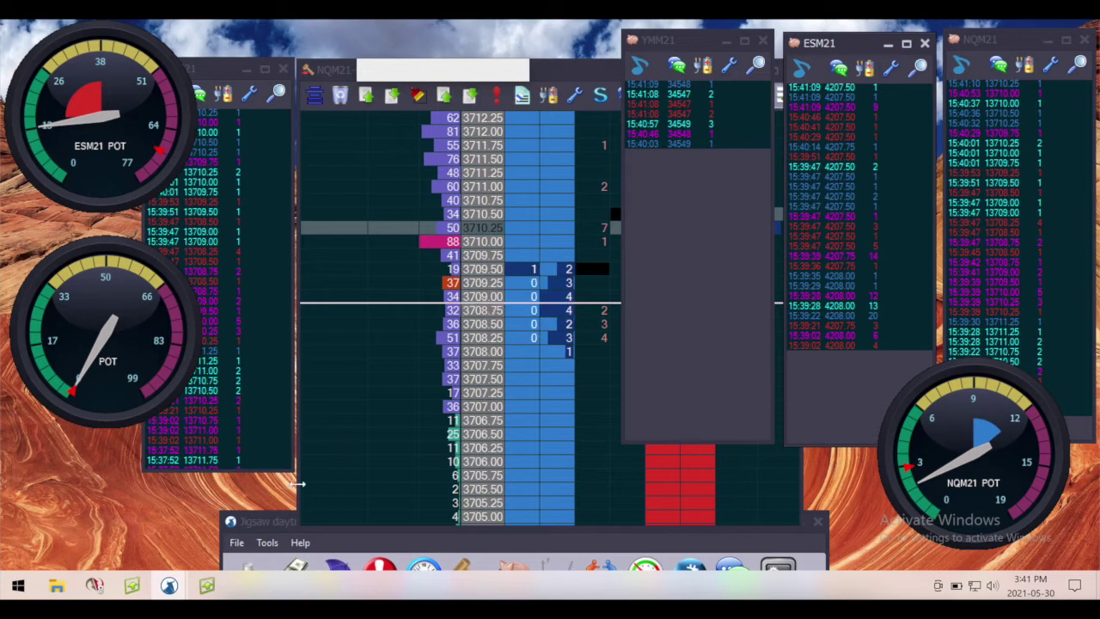
pyautogui.click(236, 542)
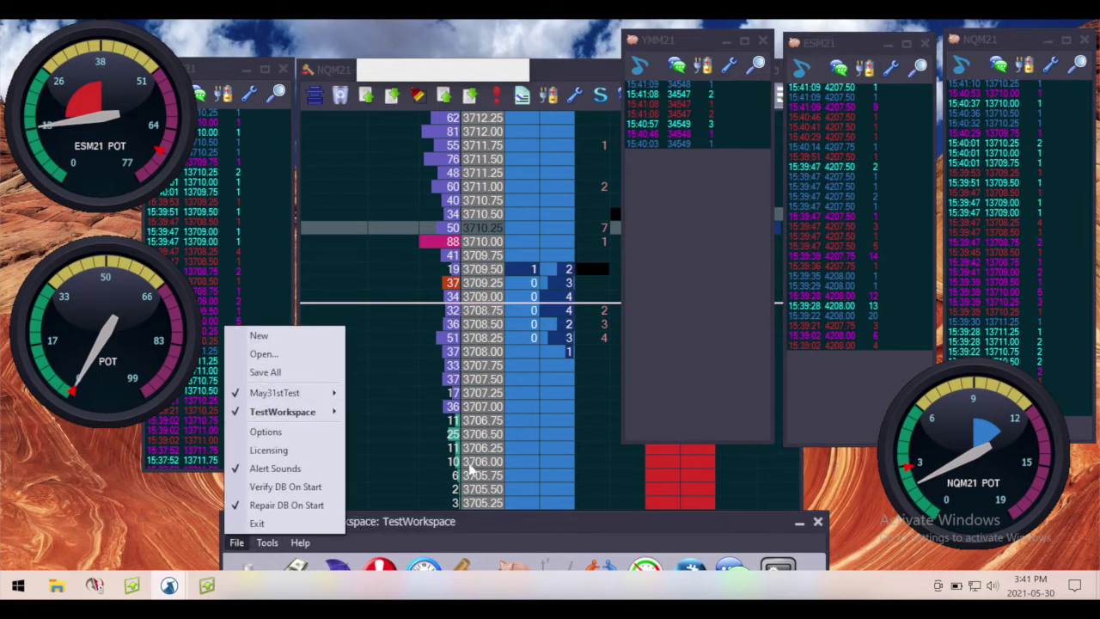
pyautogui.click(658, 518)
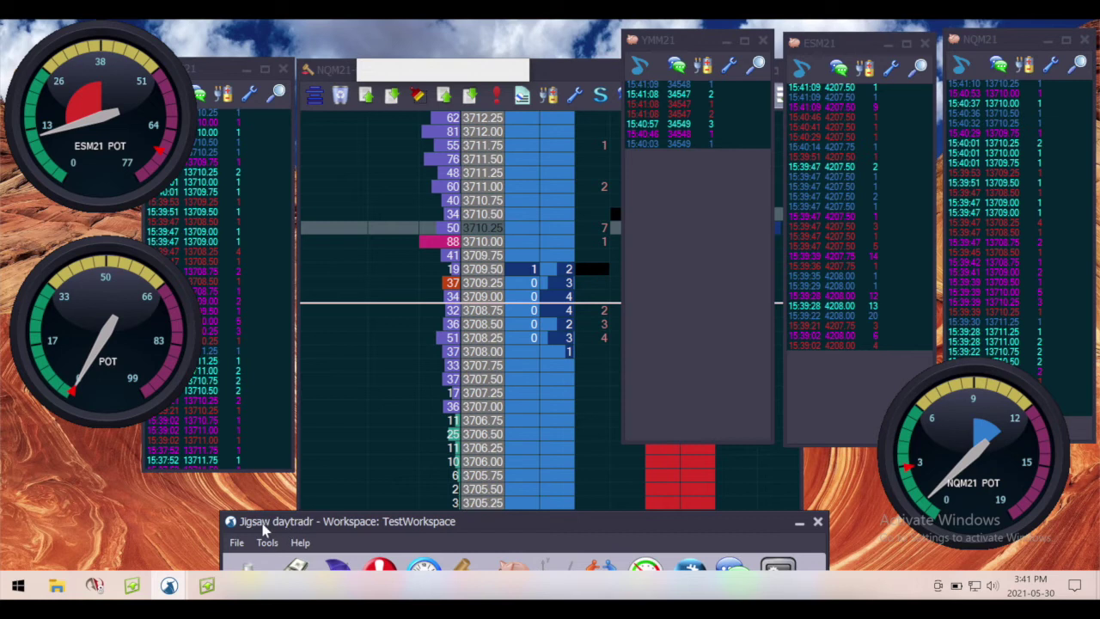
pyautogui.click(237, 544)
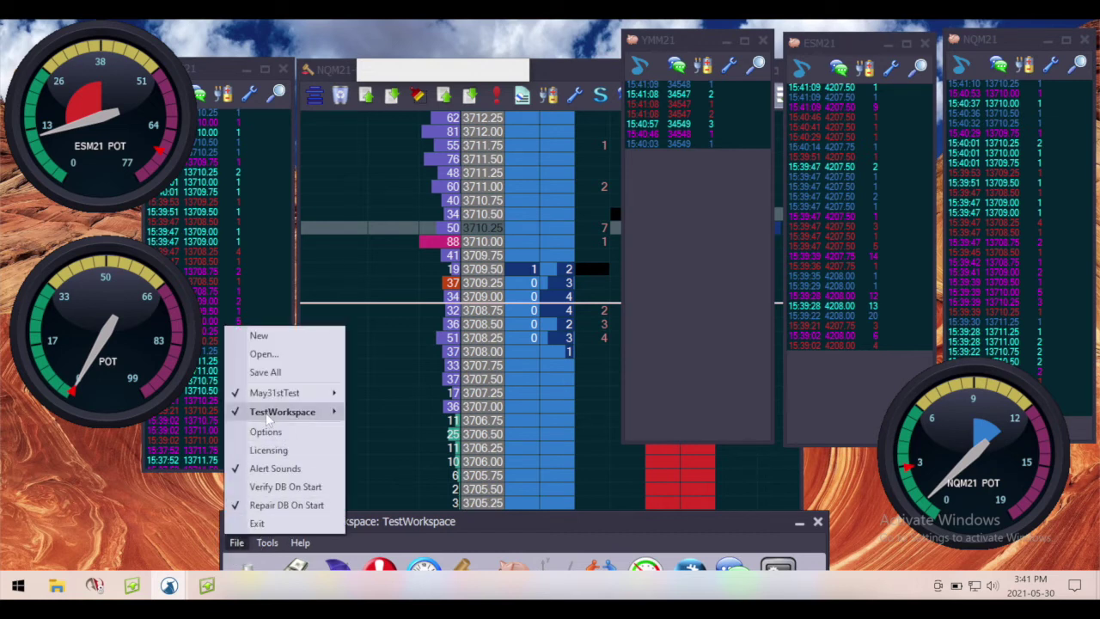
pyautogui.click(542, 522)
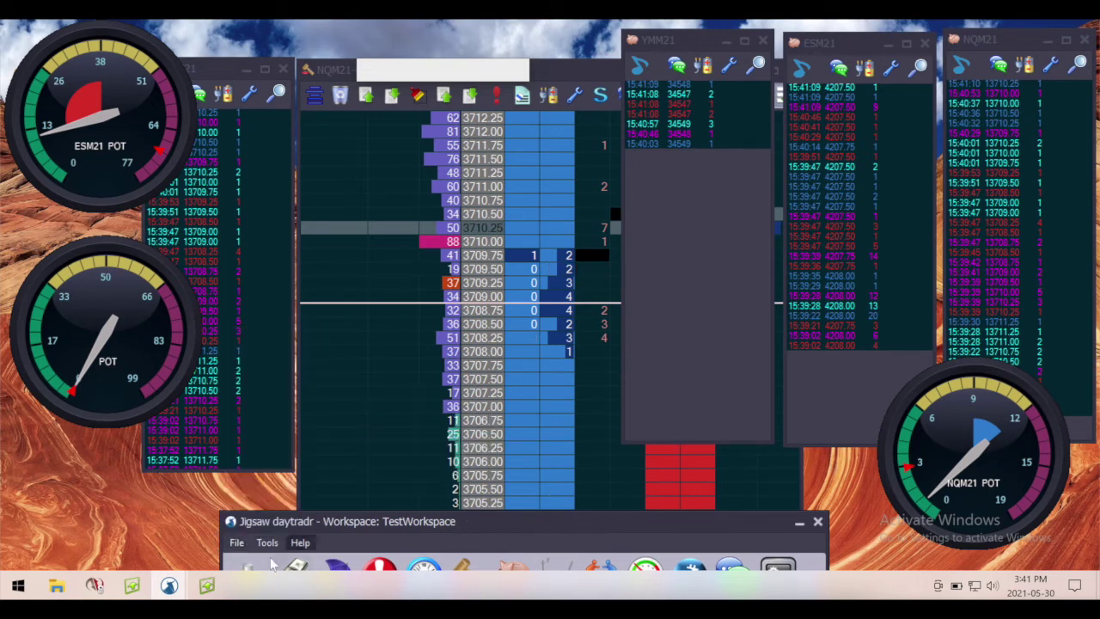
# Hide the May31stTest windows and move the main toolbar window back up into full view
pyautogui.click(236, 543)
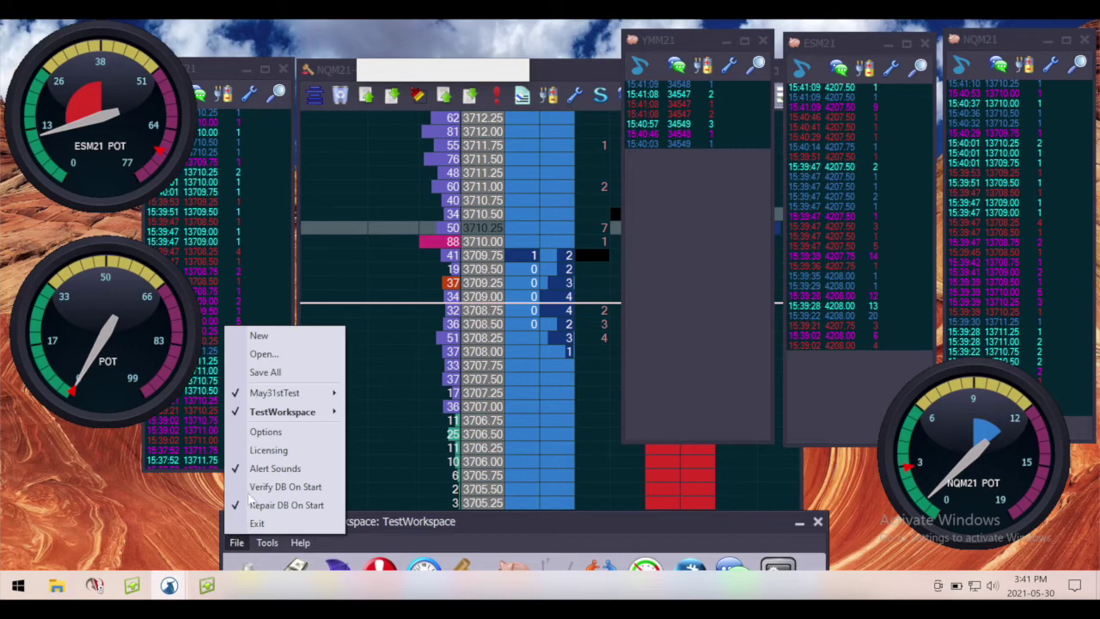
pyautogui.click(275, 393)
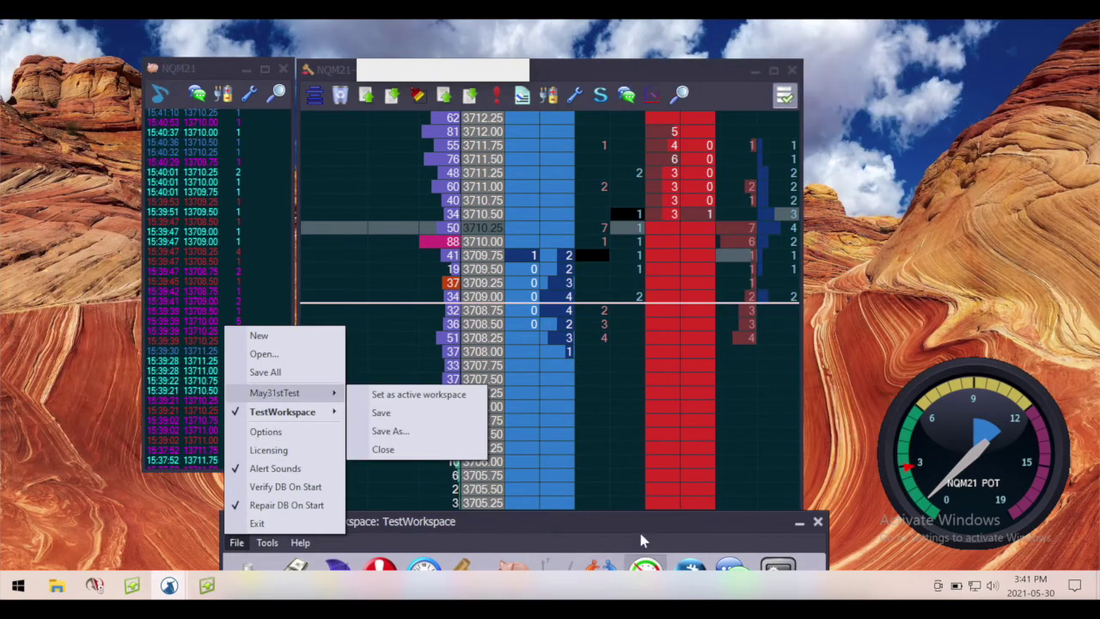
pyautogui.click(643, 538)
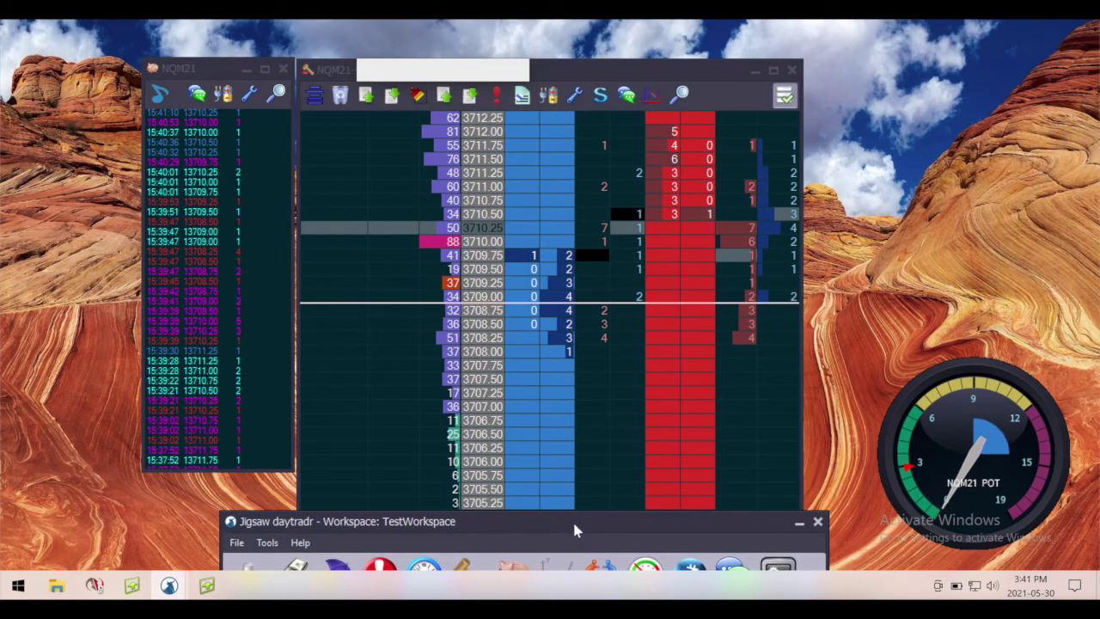
pyautogui.moveTo(573, 520); pyautogui.dragTo(554, 445)
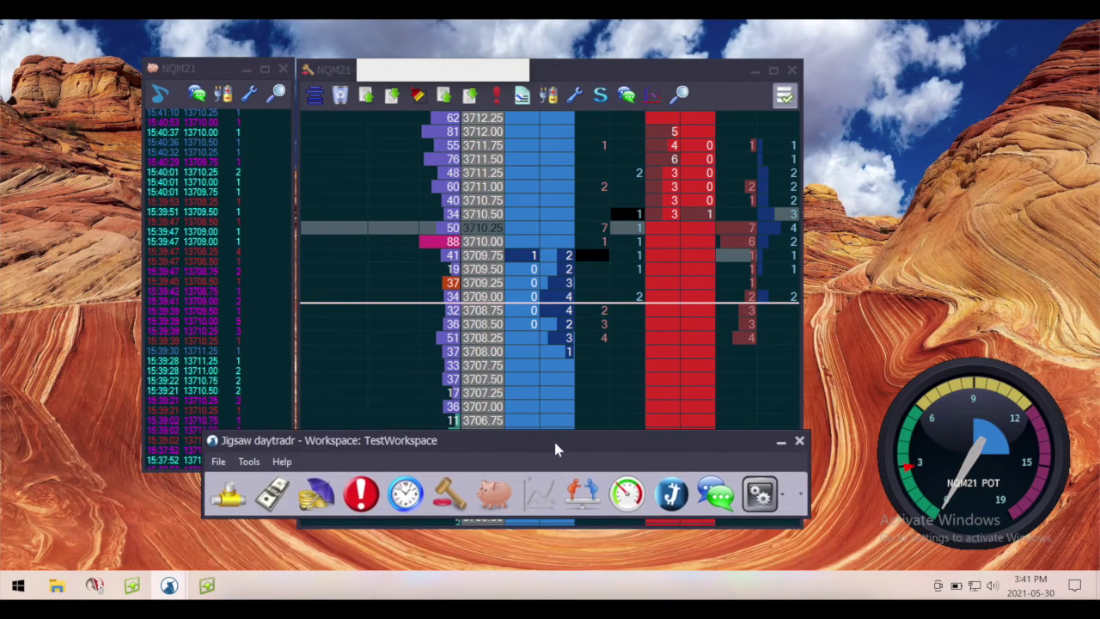
pyautogui.click(218, 461)
pyautogui.moveTo(242, 317)
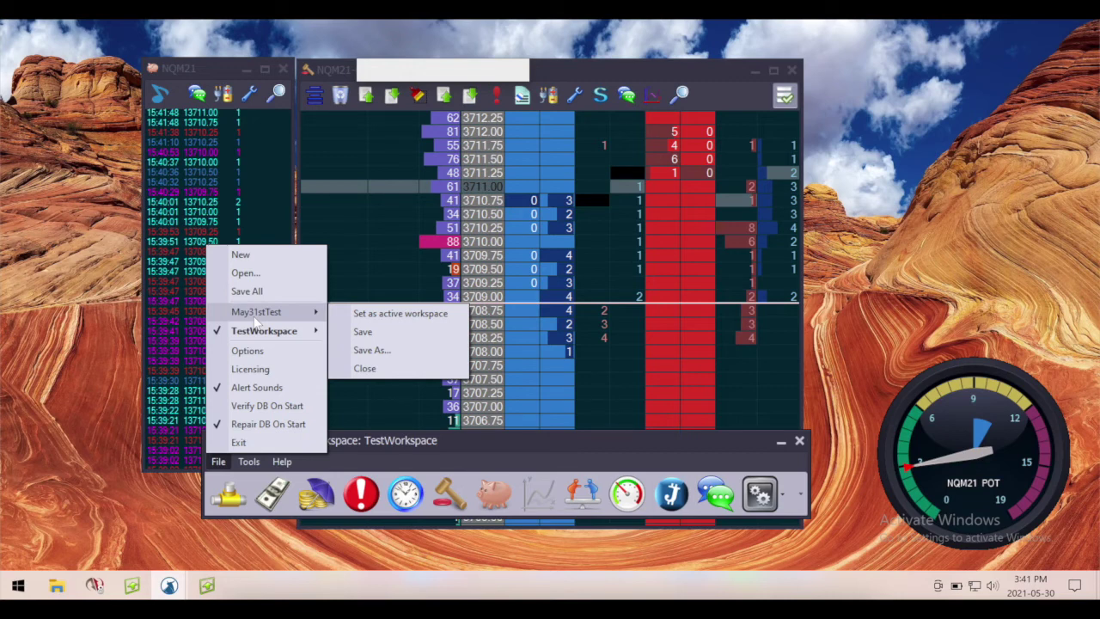
pyautogui.click(599, 453)
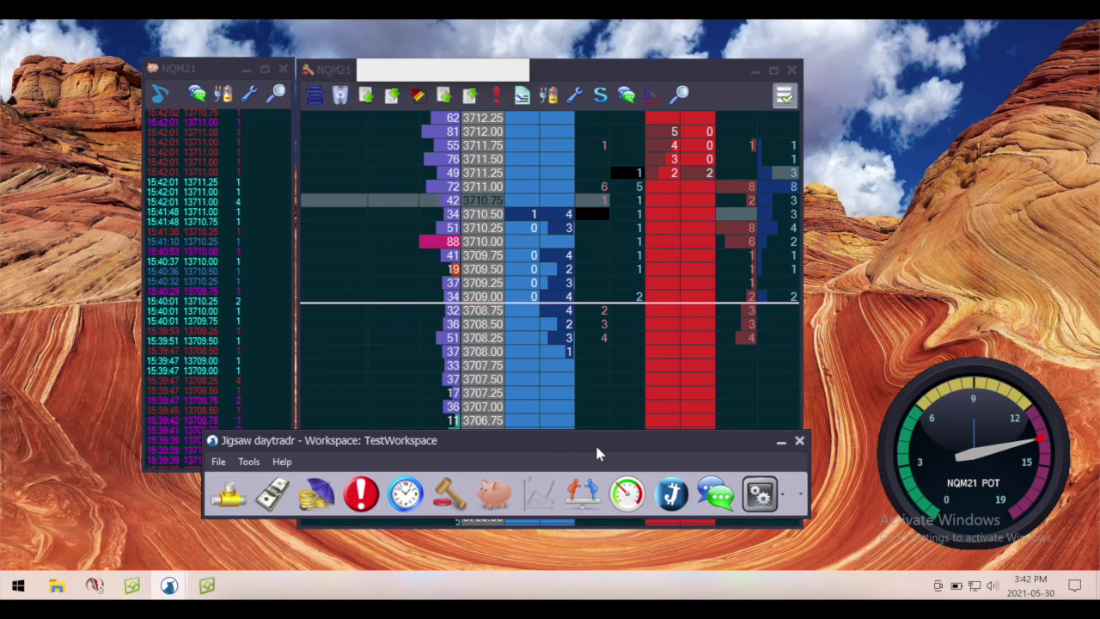
# Save all open workspaces and shift the main toolbar window slightly
pyautogui.click(218, 462)
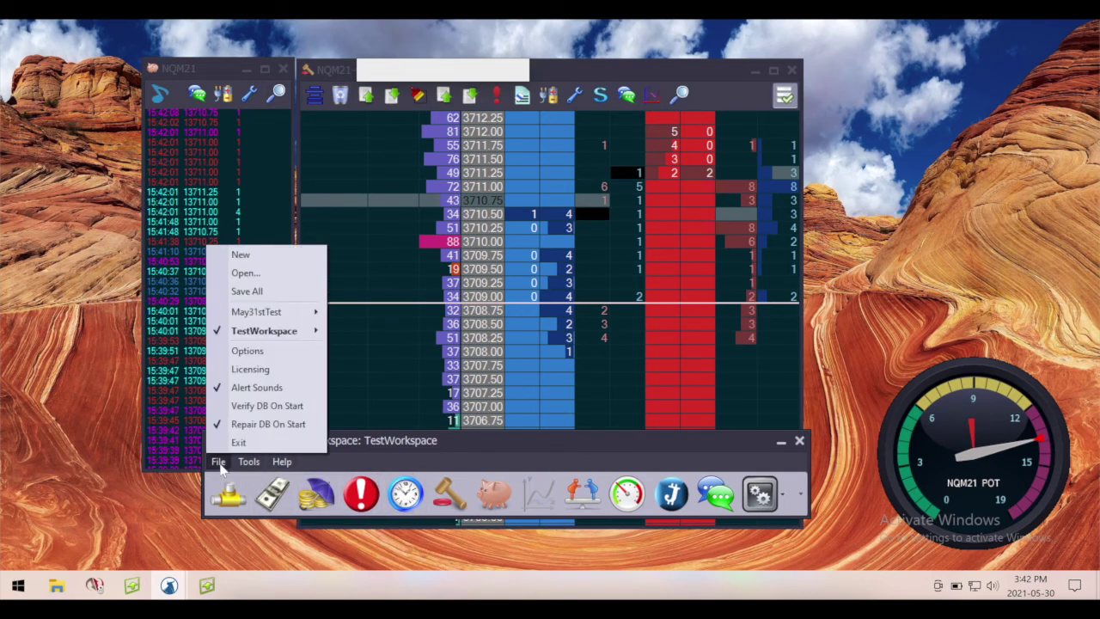
pyautogui.click(256, 293)
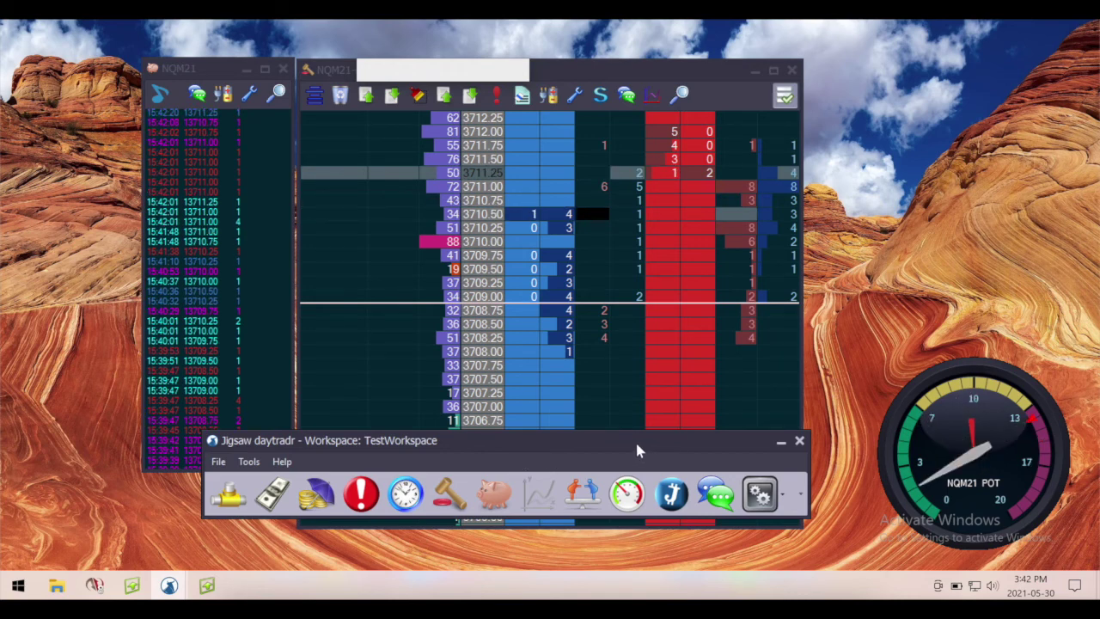
pyautogui.moveTo(637, 445); pyautogui.dragTo(625, 454)
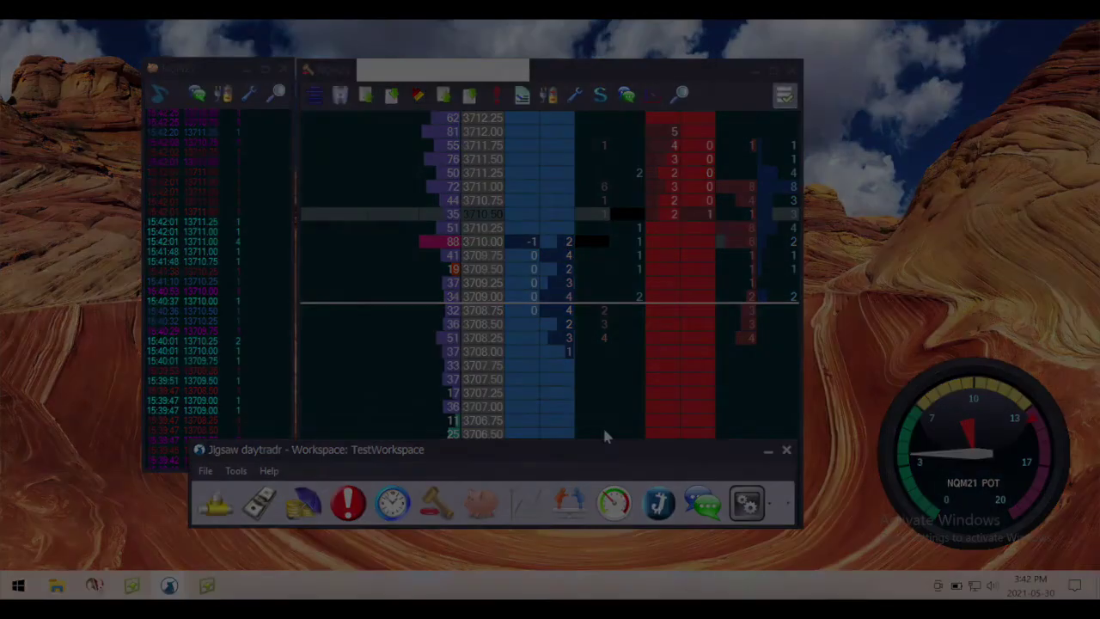